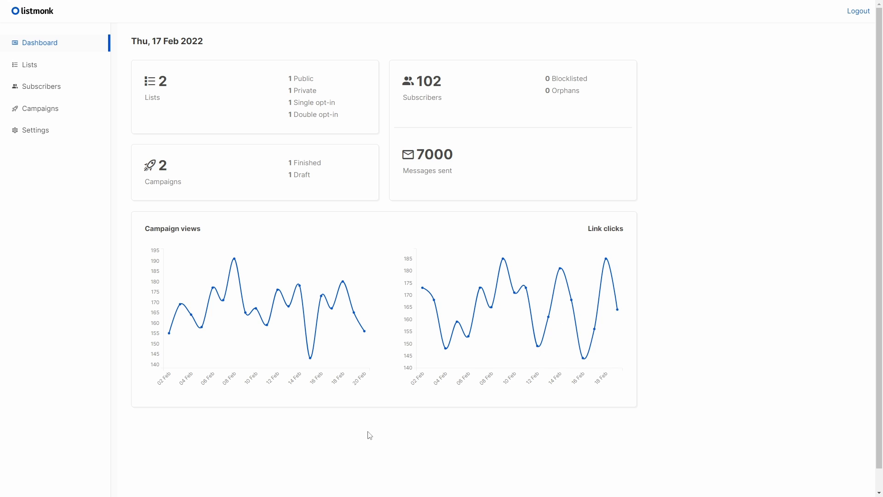
- Review the privacy types and opt-in modes of all mailing lists
click(46, 65)
click(44, 87)
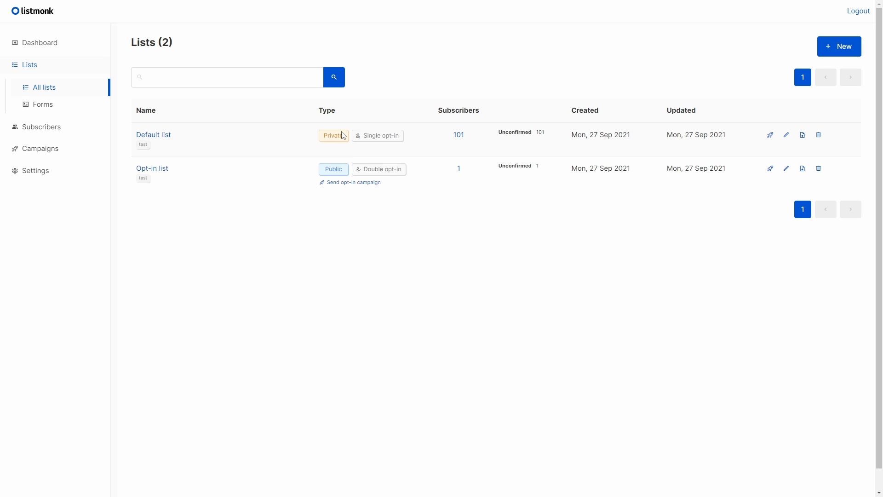
double_click(339, 168)
click(398, 215)
- View the public subscription page linked from the list forms, and close it again
click(53, 109)
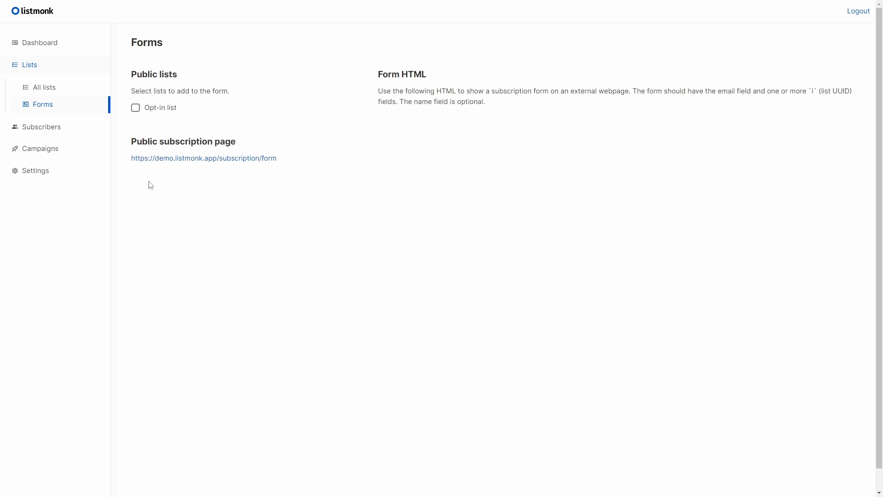
click(174, 160)
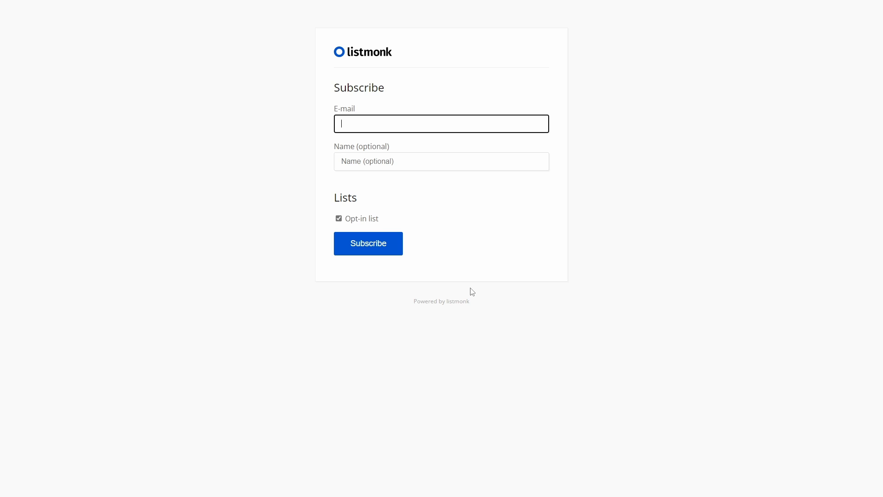
key(ctrl+w)
- Browse the full list of all subscribers
click(56, 132)
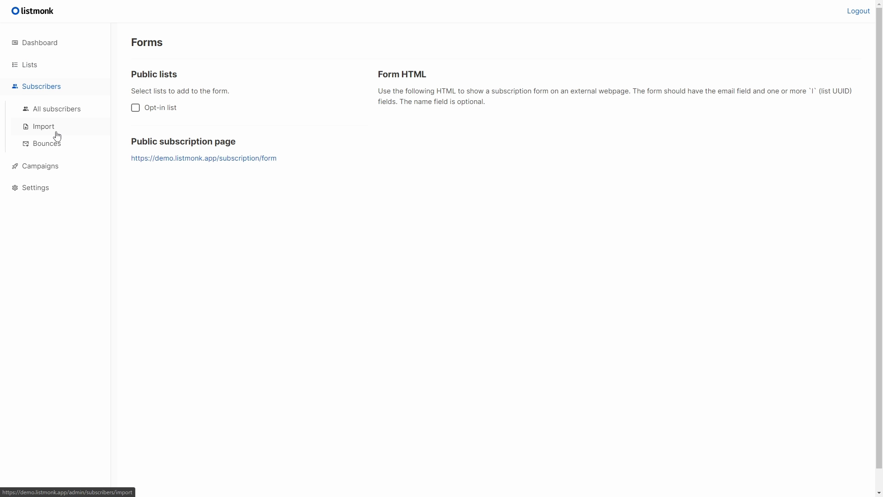
click(55, 115)
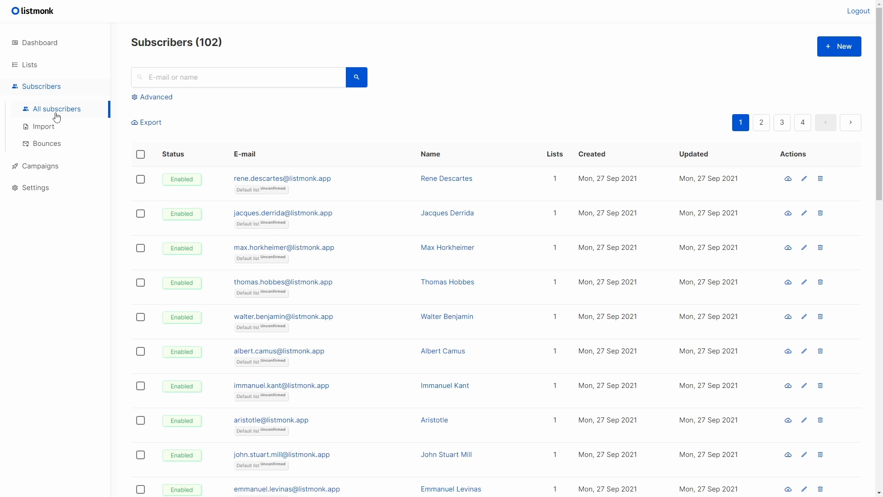
scroll(370, 347, down, 3)
scroll(371, 348, down, 6)
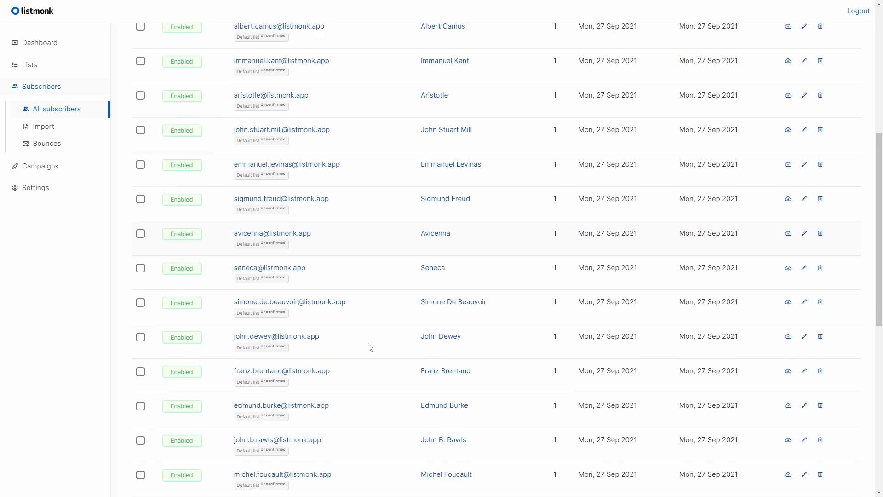
scroll(370, 347, up, 5)
scroll(370, 347, up, 4)
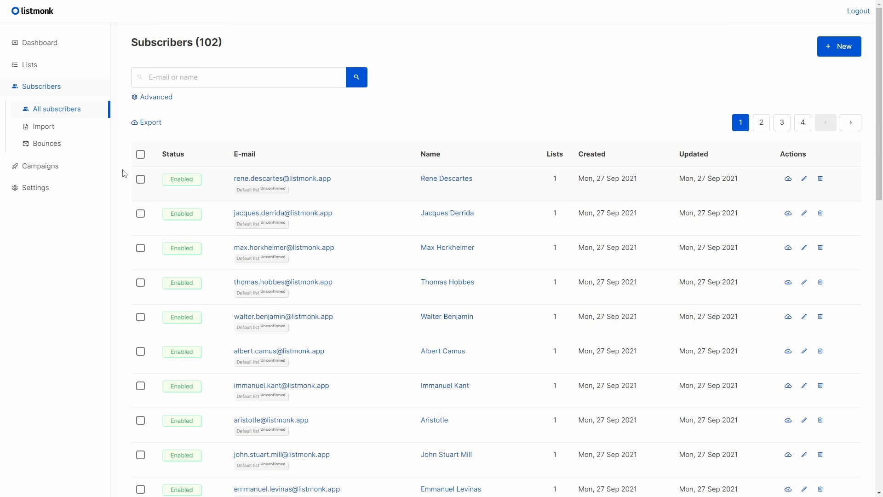
- Look over the subscriber import options and the list of bounced e-mails
click(65, 127)
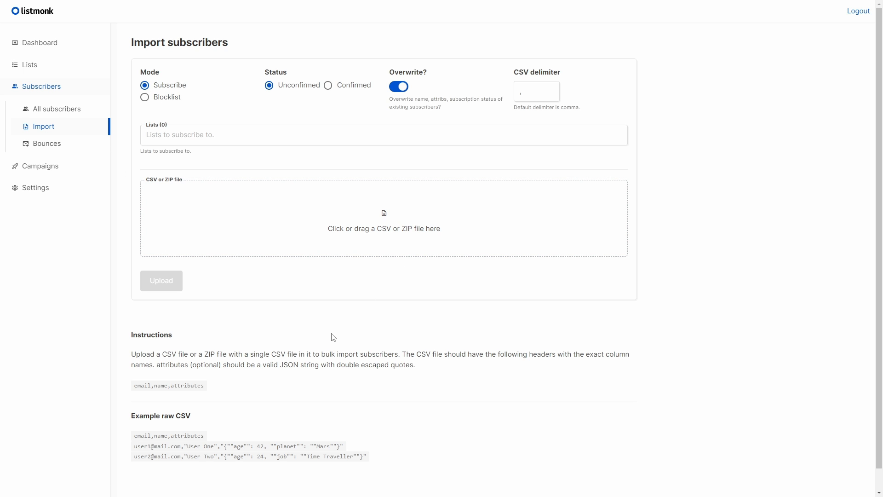
click(48, 143)
scroll(159, 313, down, 3)
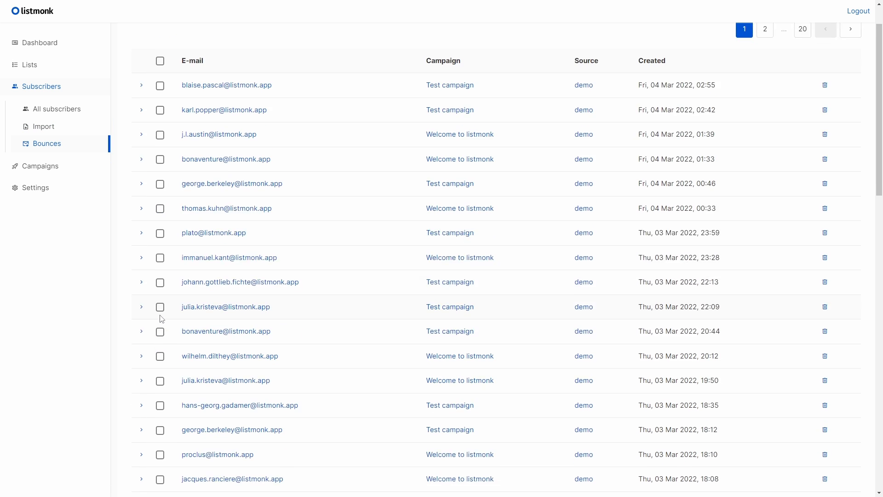
scroll(159, 322, up, 3)
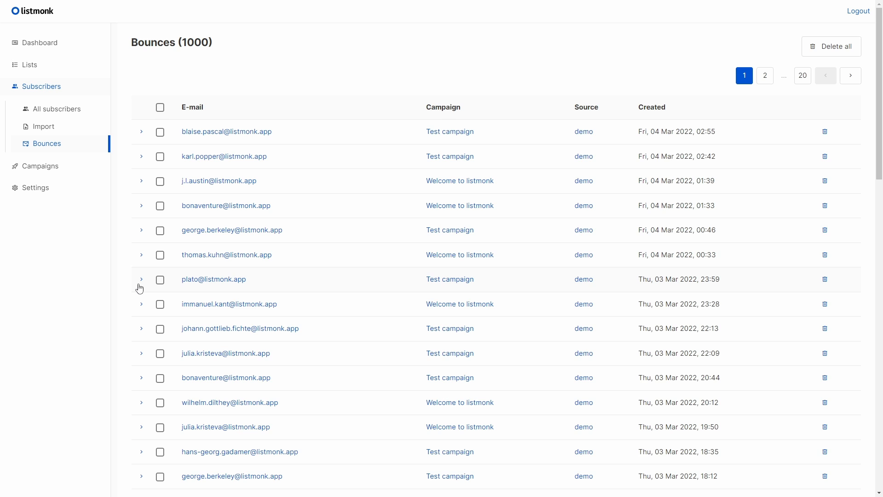
- Look through the existing campaigns, the campaign templates and analytics pages, and the settings
click(72, 167)
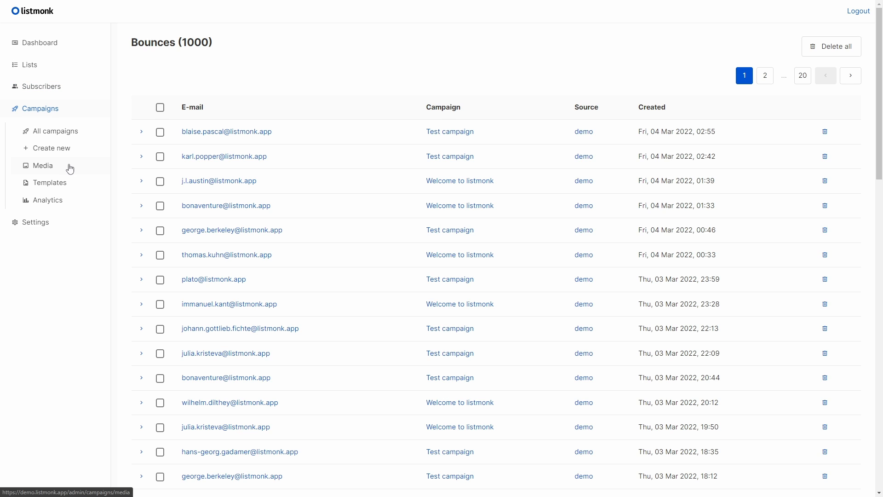
click(79, 133)
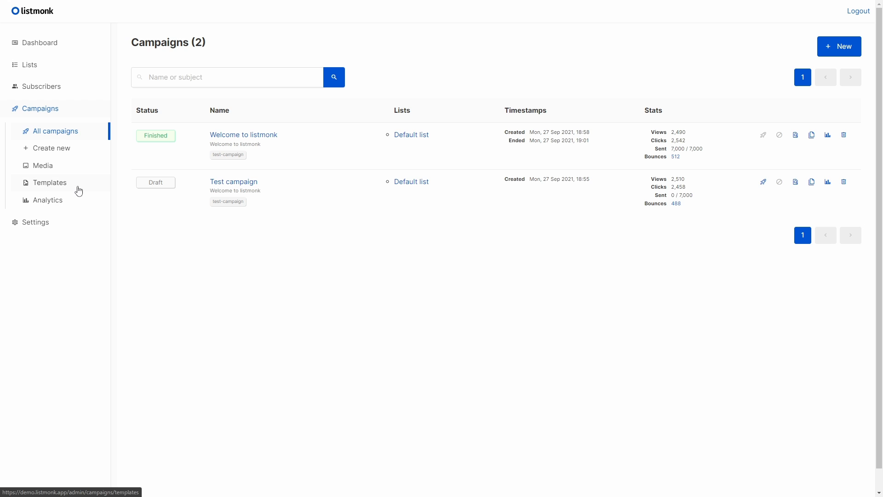
click(79, 190)
click(79, 201)
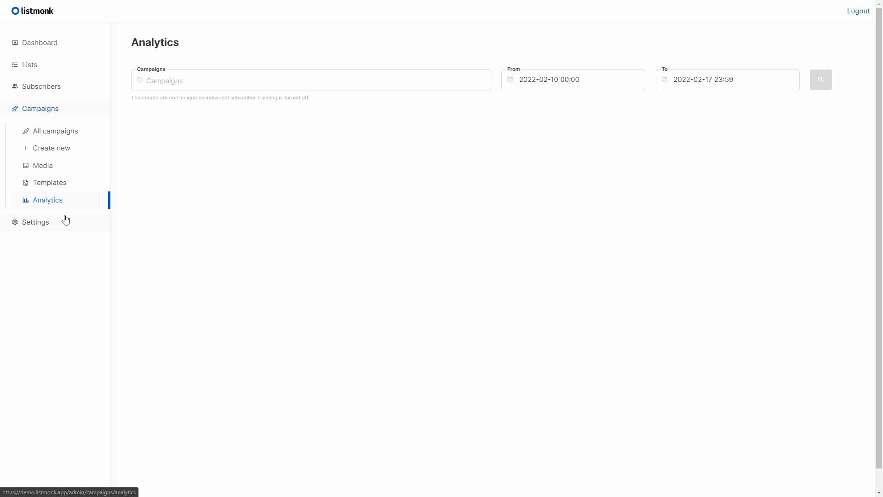
click(65, 220)
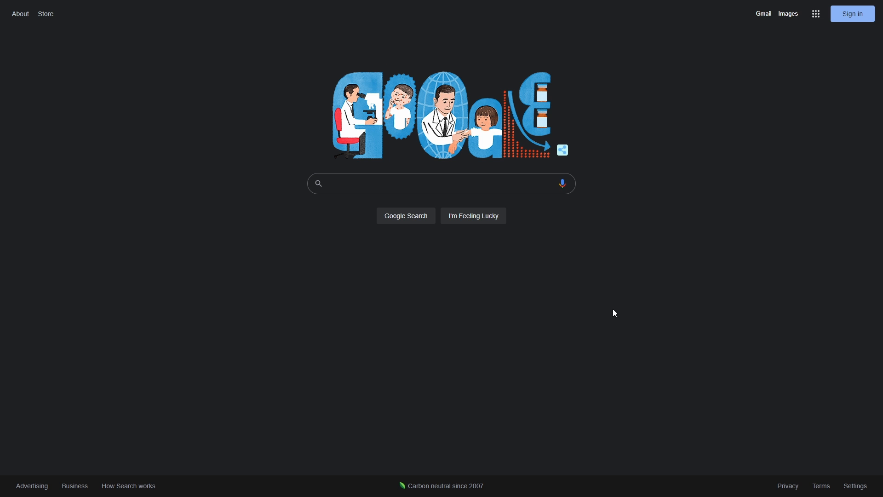
- Search Google for postgresql and download the PostgreSQL installer for Windows from the official site
text(post)
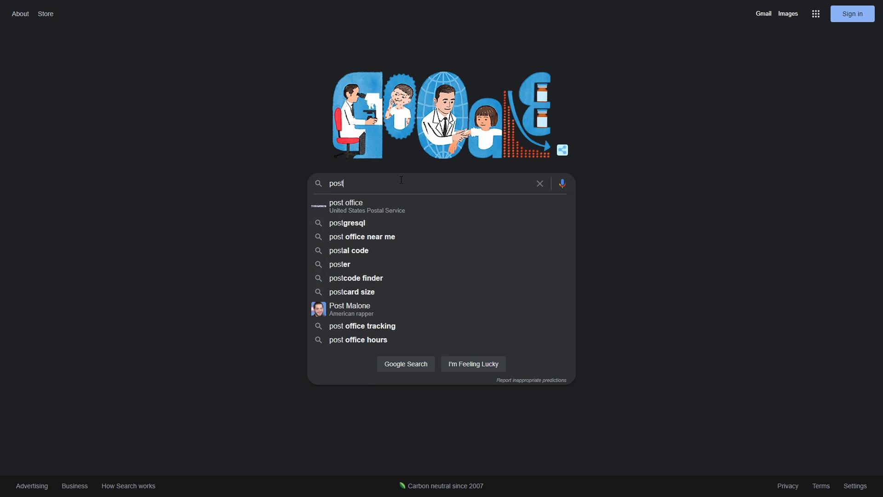
text(gresql)
key(Return)
click(210, 391)
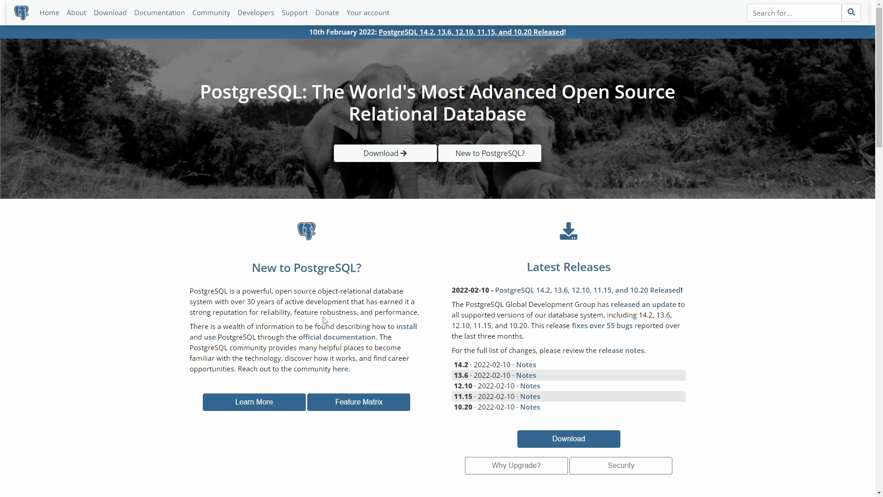
click(582, 442)
click(439, 193)
click(228, 119)
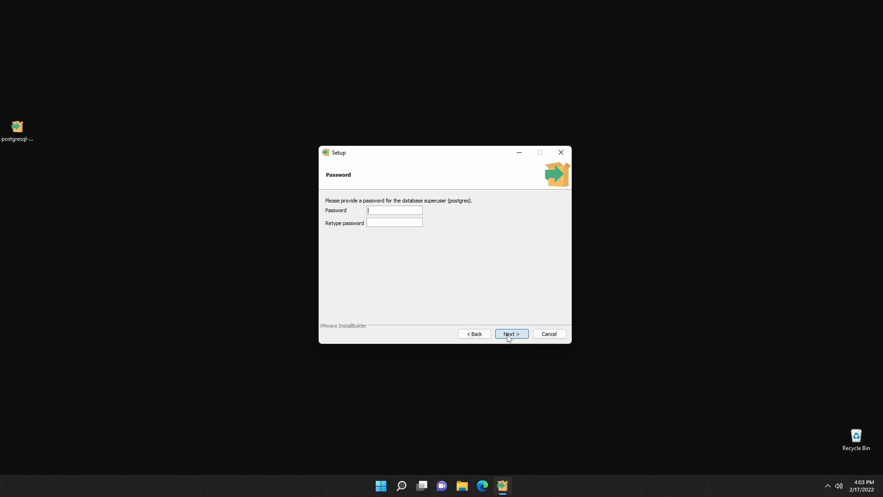
- Enter and retype the password for the postgres database superuser, and continue through the PostgreSQL setup
text(postgres123postgres123)
click(511, 333)
click(511, 334)
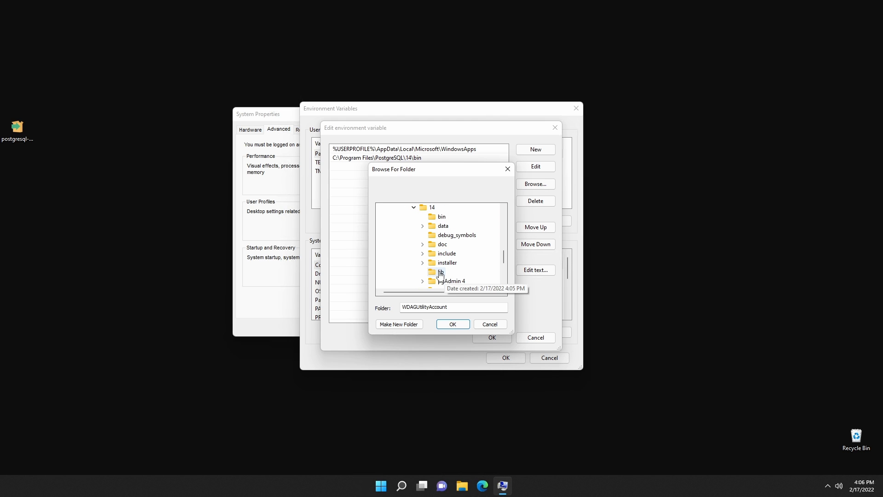
- Add the PostgreSQL folder C:\Program Files\PostgreSQL\14\lib to the Path environment variable and check it together with the bin entry
click(440, 272)
click(453, 324)
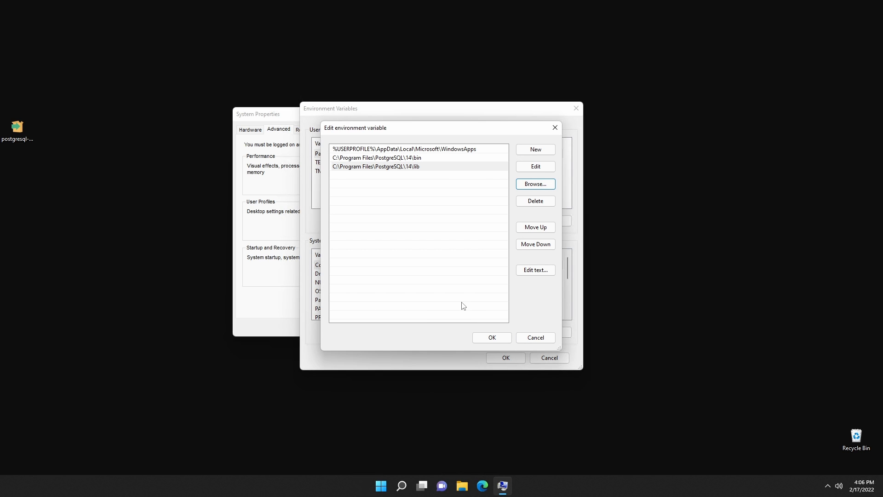
click(430, 157)
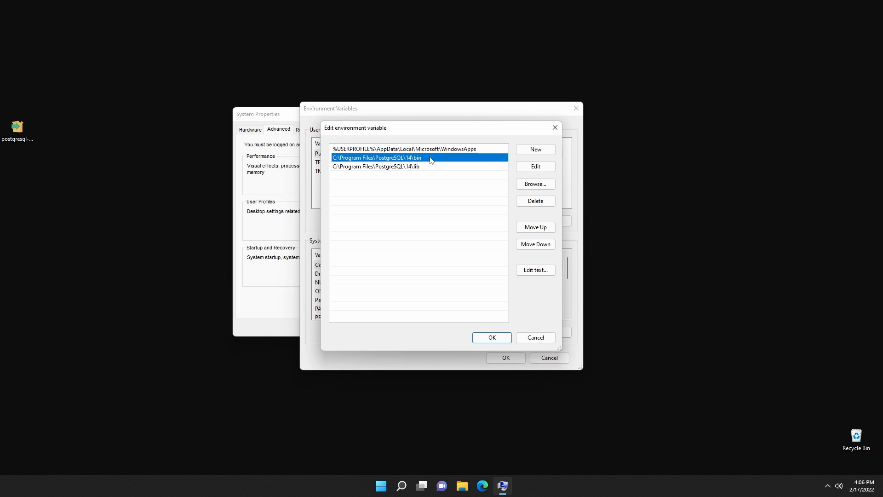
click(437, 166)
click(450, 222)
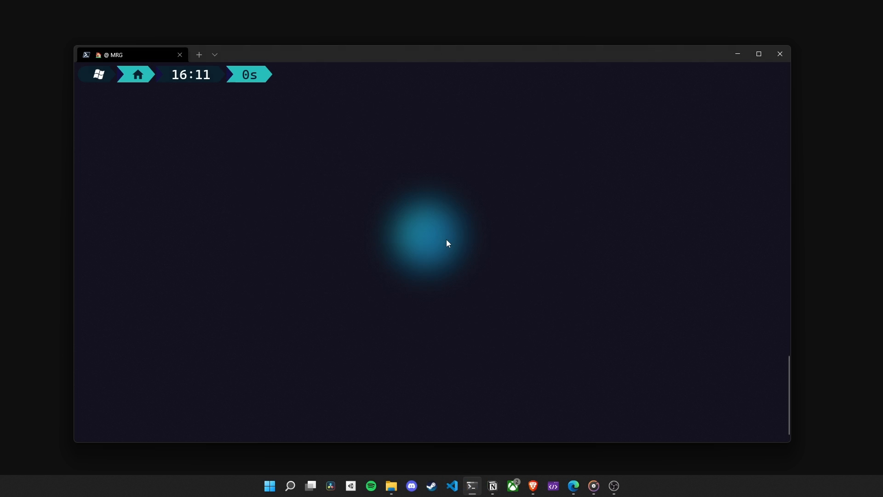
- Run runpsql in the terminal, accept the default server, database, port and username, and submit the postgres user's password
text(runpsql)
key(Return)
key(Return)
key(Return)
key(Return)
key(Return)
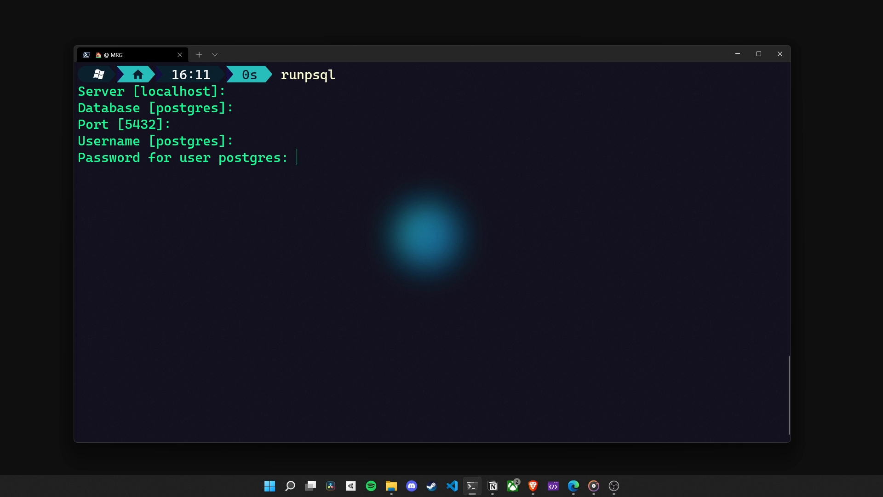
key(Return)
- Create the database user listmonk with an encrypted password, entering the user's password in the SQL statement
text(creat)
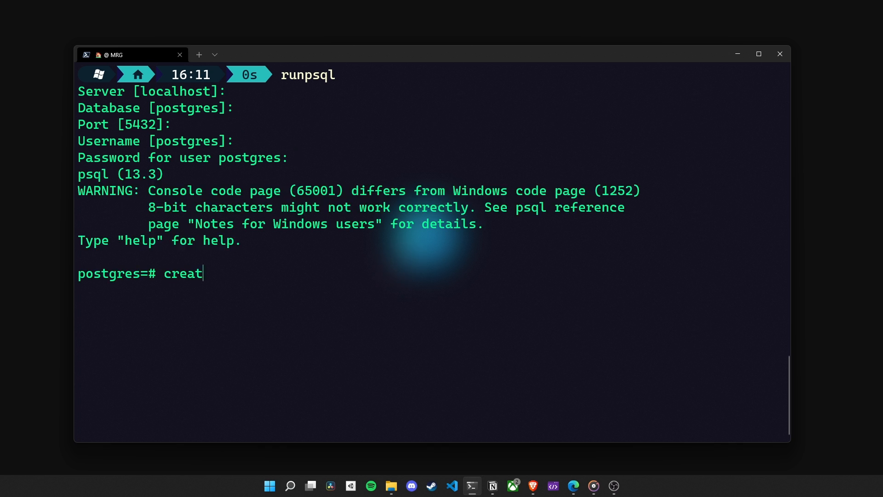
text(e user listmonk with encrypted )
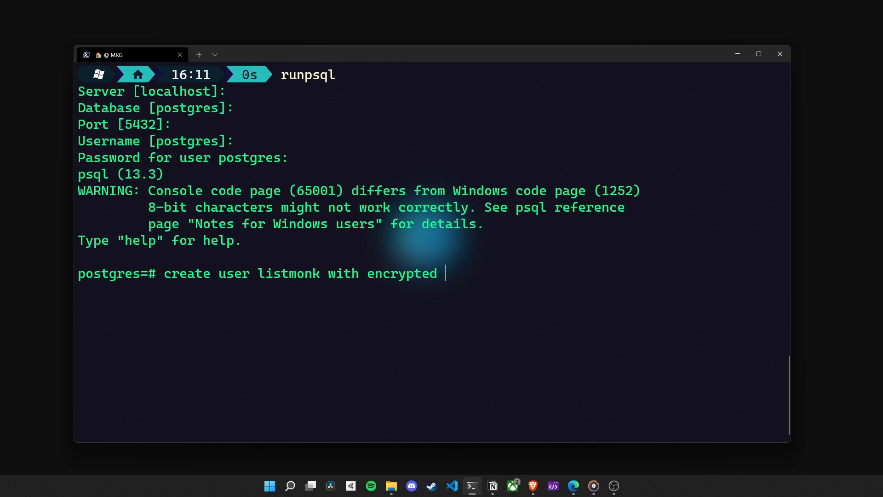
text(password 'listmonk)
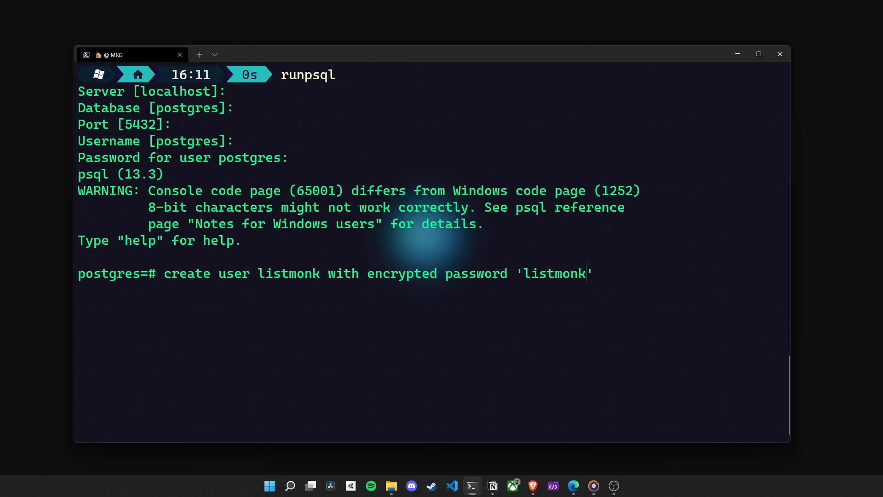
key(Right)
text(;)
key(Return)
- Create a database named listmonk with the statement create database listmonk;
text(create database listmonk;)
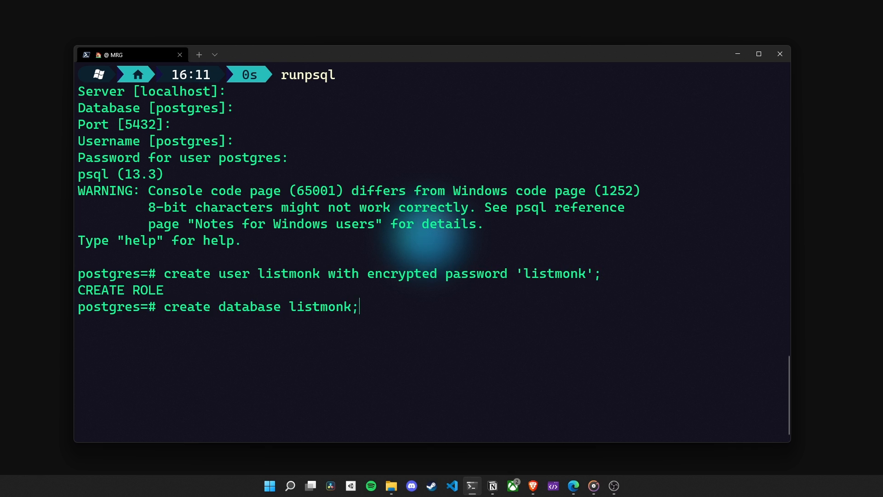
key(Return)
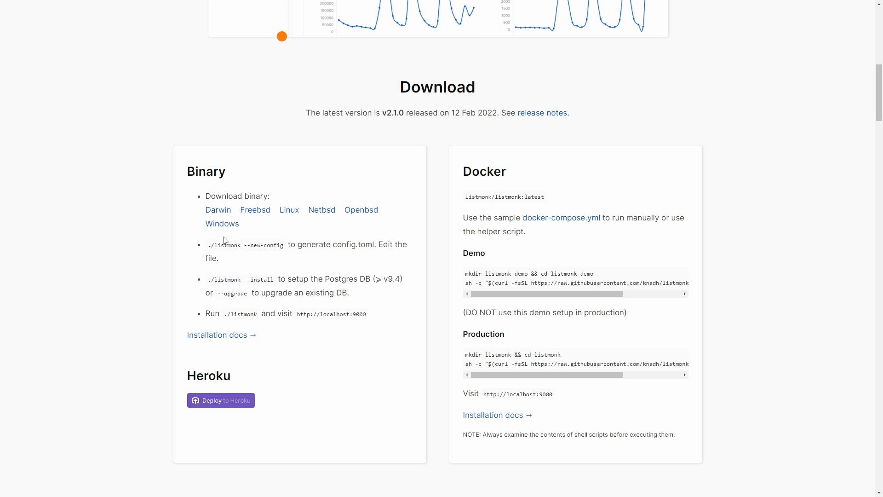
- Download the Windows binary of listmonk and extract its archive in the Desktop folder with tar -xf
click(213, 228)
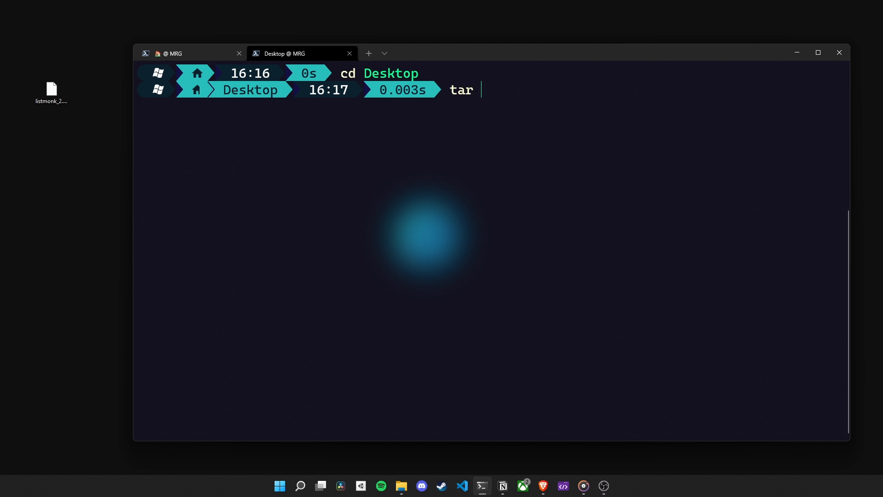
text(-xf .\lis)
key(Tab)
key(Return)
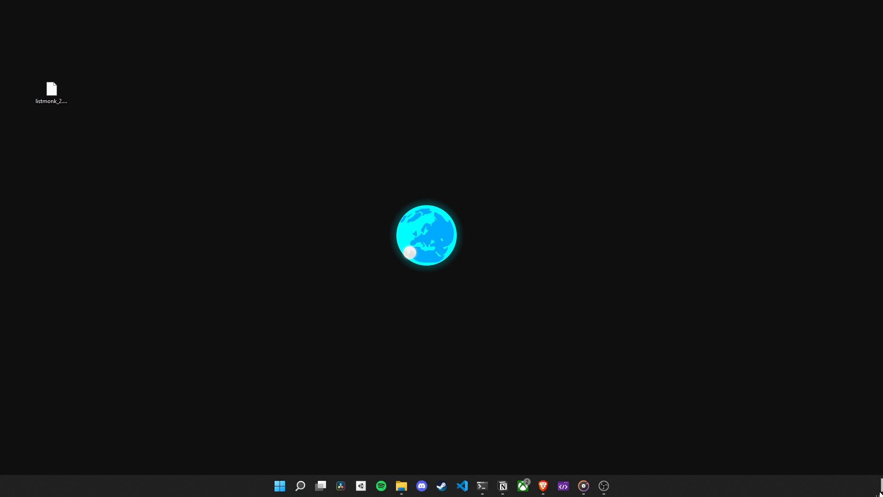
- Move the extracted LICENSE, README.md and listmonk.exe files beneath the archive on the desktop
drag(881, 483, 70, 159)
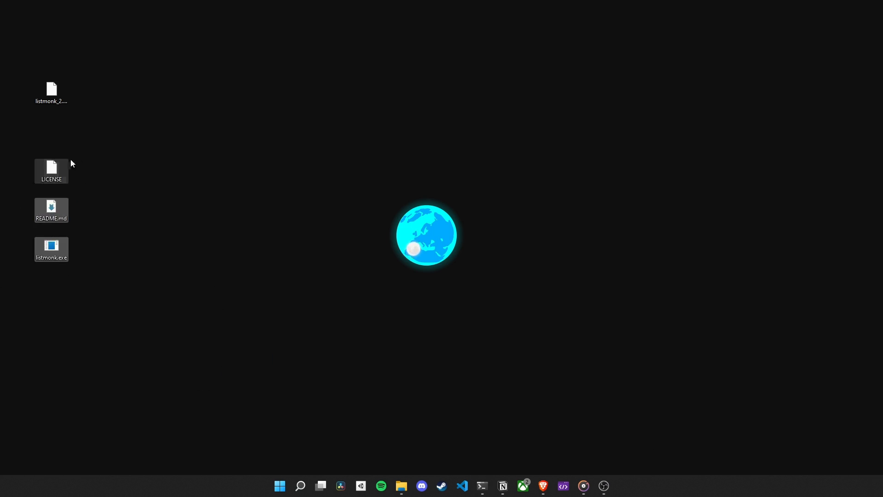
click(85, 137)
- Generate the listmonk configuration file with ./listmonk --new-config and arrange config.toml below listmonk.exe on the desktop
key(alt+Tab)
text(./listmon)
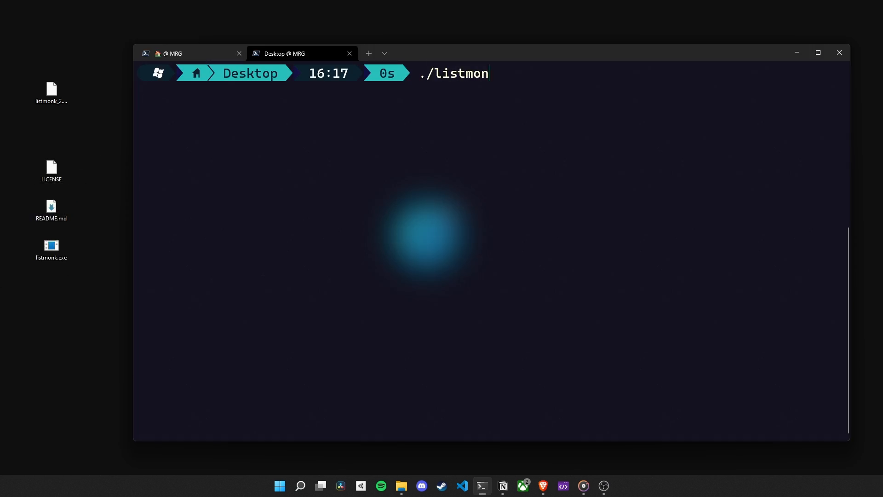
text(k --new-config)
key(Return)
click(797, 53)
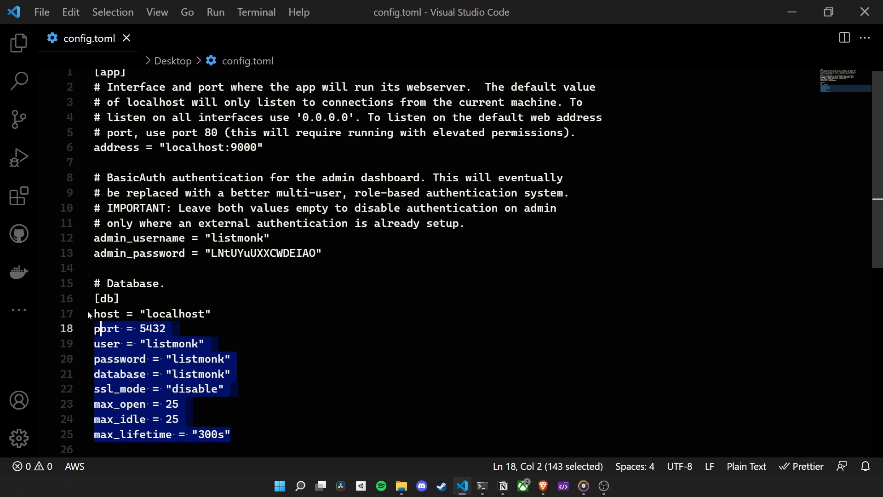
drag(100, 328, 94, 283)
- Examine the admin credentials and the database host and port settings in config.toml in Visual Studio Code
click(165, 328)
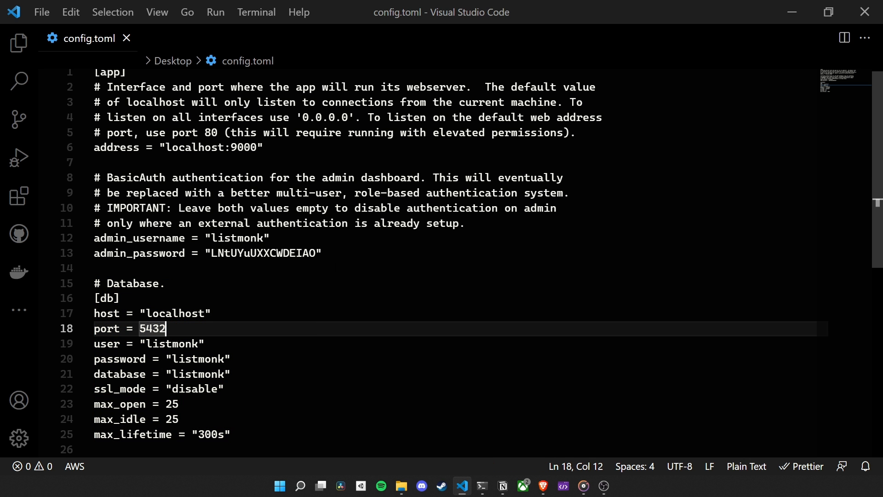
drag(321, 253, 94, 238)
click(212, 313)
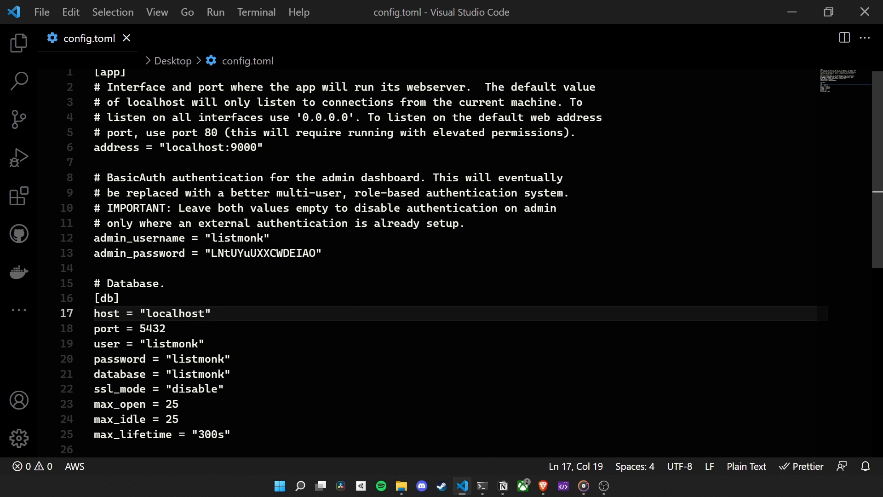
- Examine the database user, password and database name settings in config.toml, and minimize the editor
double_click(172, 343)
double_click(223, 359)
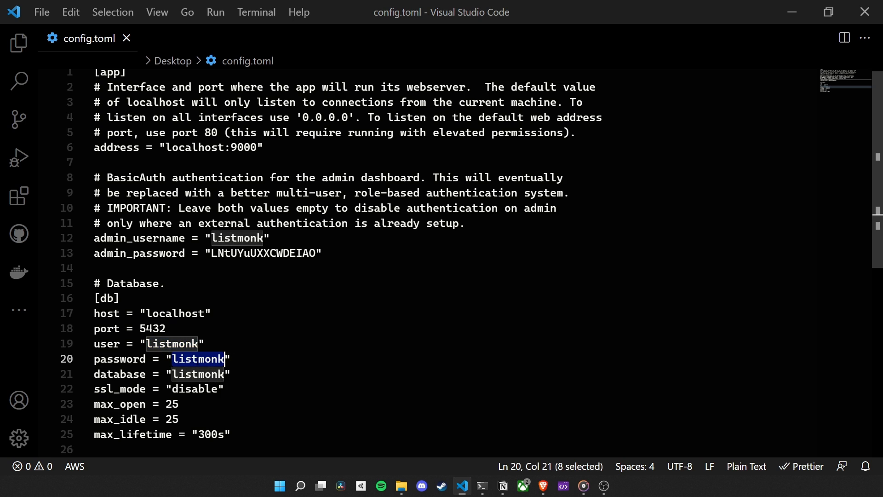
click(316, 371)
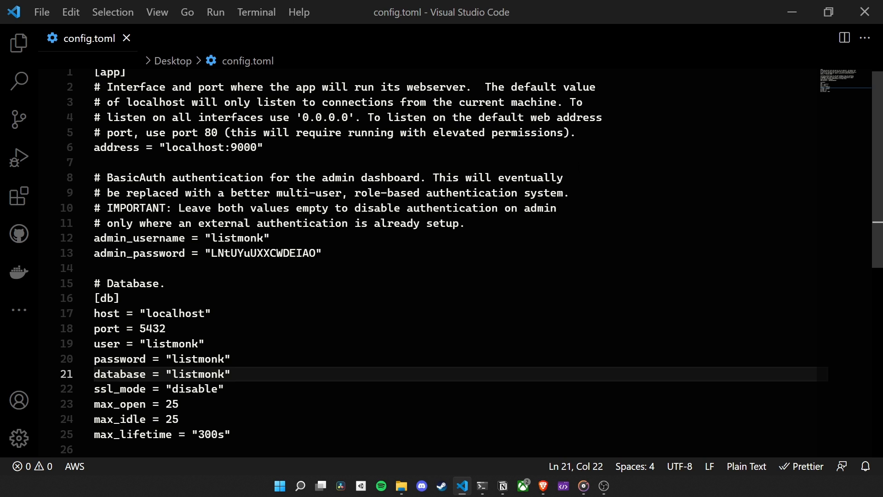
click(792, 12)
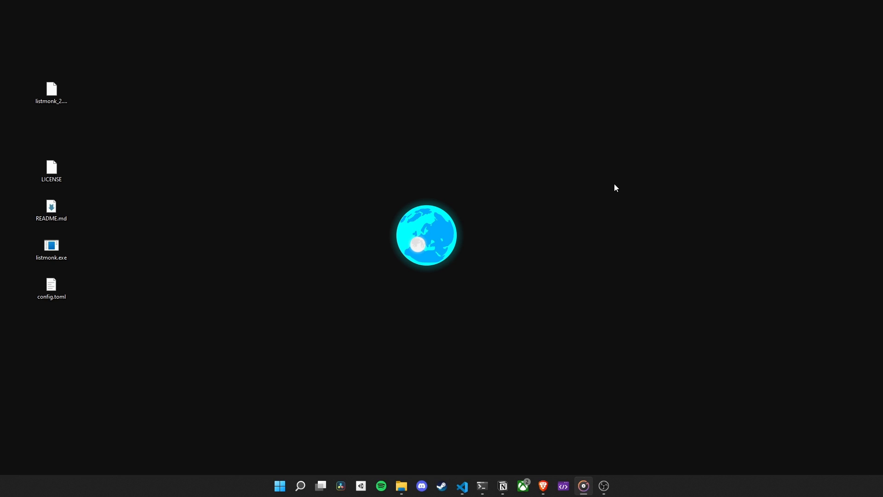
- Run ./listmonk --install in the Desktop terminal and confirm the first-time installation with y
click(481, 486)
text(./)
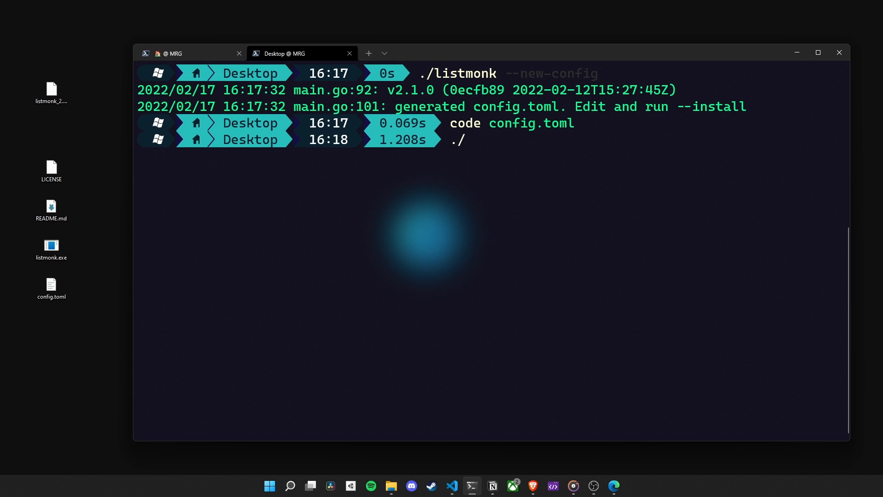
text(listmonk --install)
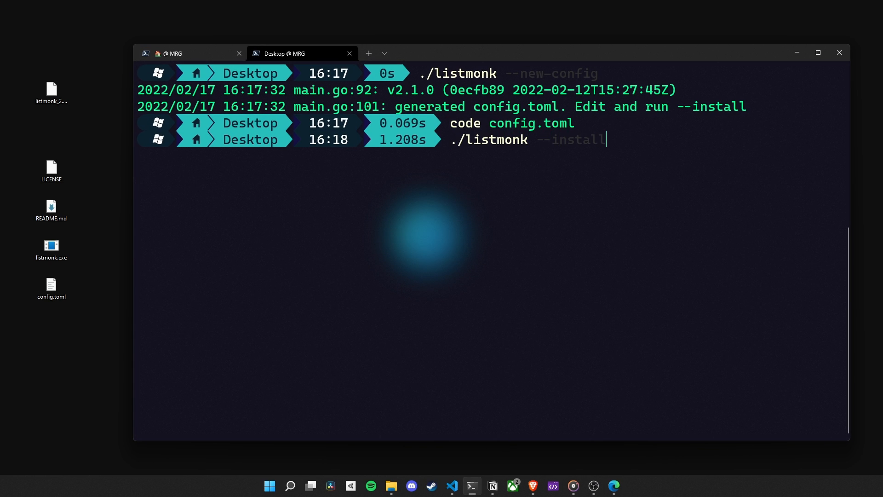
key(Return)
text(y)
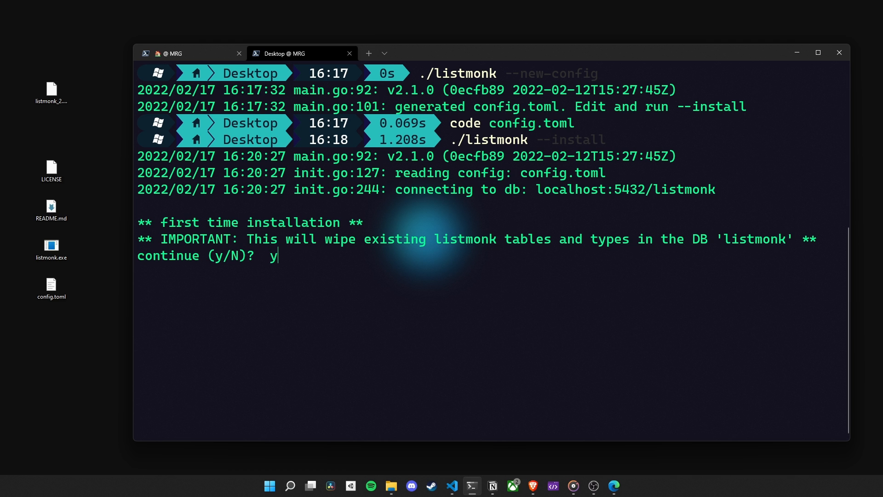
key(Return)
- Start the listmonk server from the Desktop folder with ./listmonk
text(l)
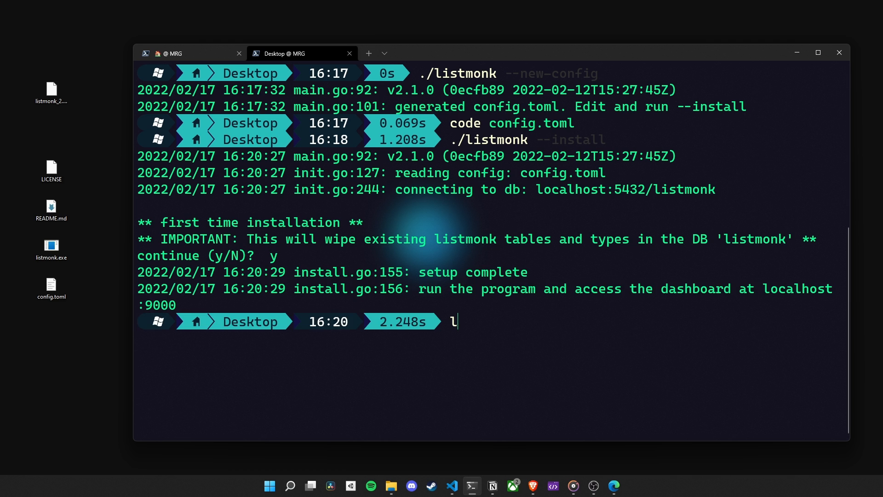
key(BackSpace)
text(./listmonk)
key(Return)
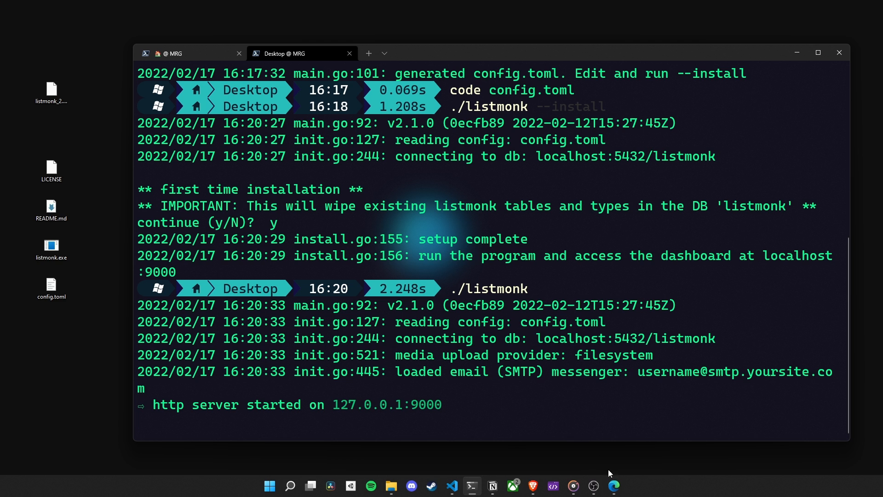
- Switch to Microsoft Edge, go to localhost:9000 and open the listmonk admin page
click(614, 485)
text(localhost)
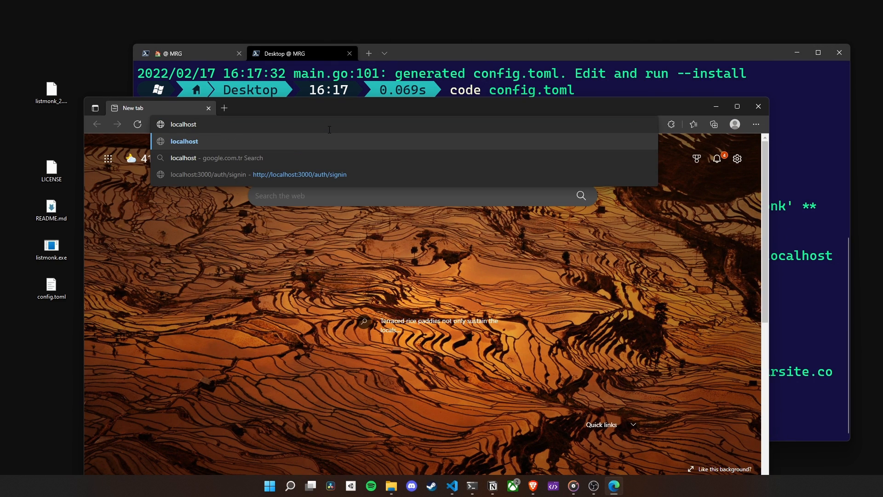
text(:9000)
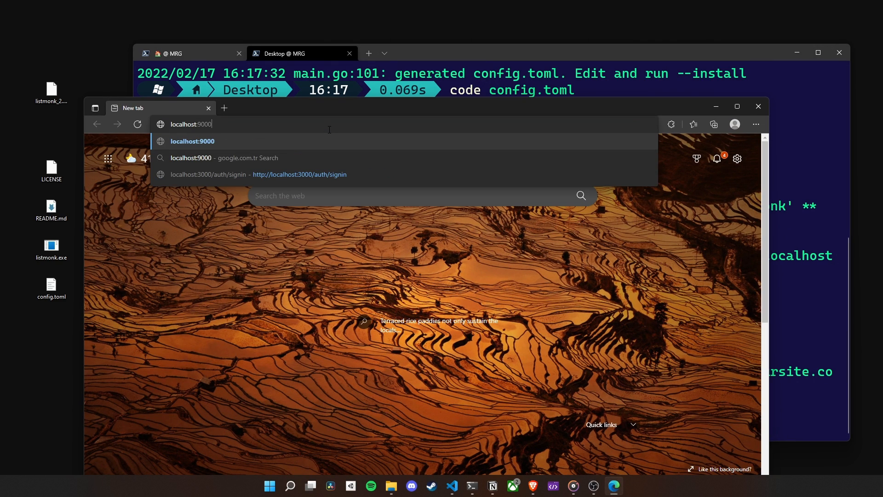
key(Return)
click(405, 219)
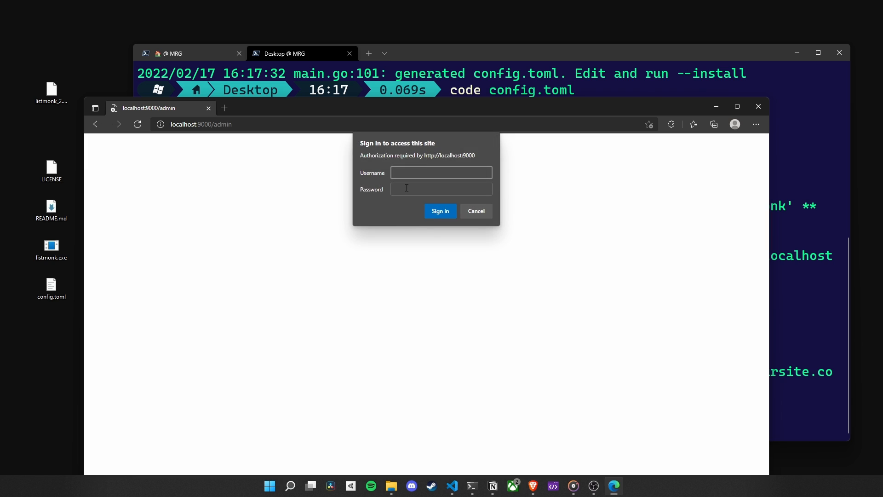
- Copy the admin_password value from config.toml in Visual Studio Code and return to the browser's sign-in prompt
click(452, 486)
double_click(235, 253)
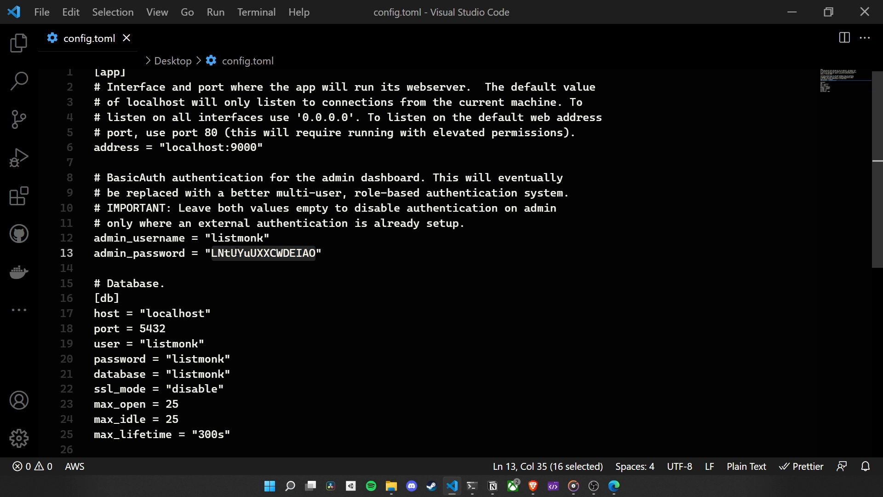
right_click(235, 254)
click(277, 316)
click(792, 12)
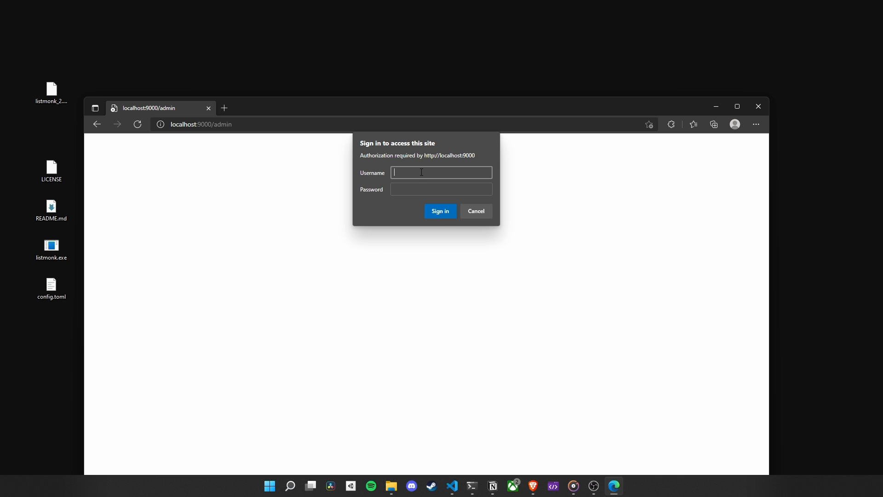
- Sign in to the admin page with username listmonk and the copied admin password, and decline saving the password
click(419, 187)
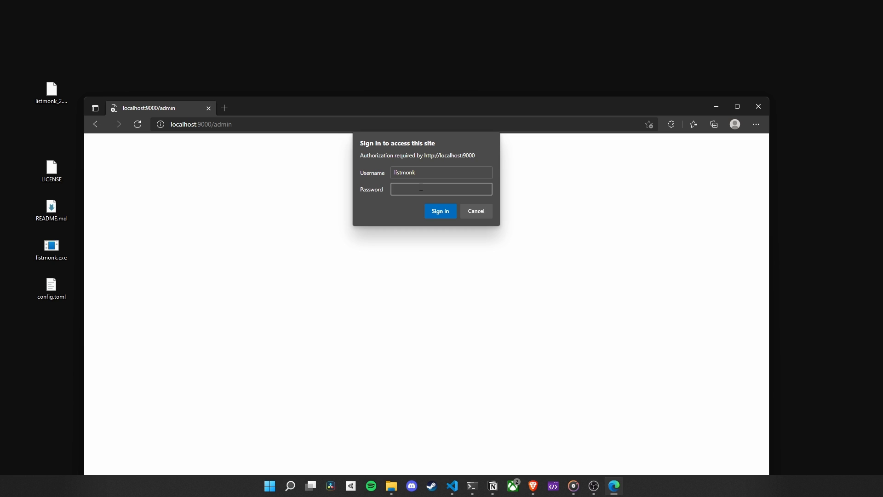
key(ctrl+v)
click(445, 210)
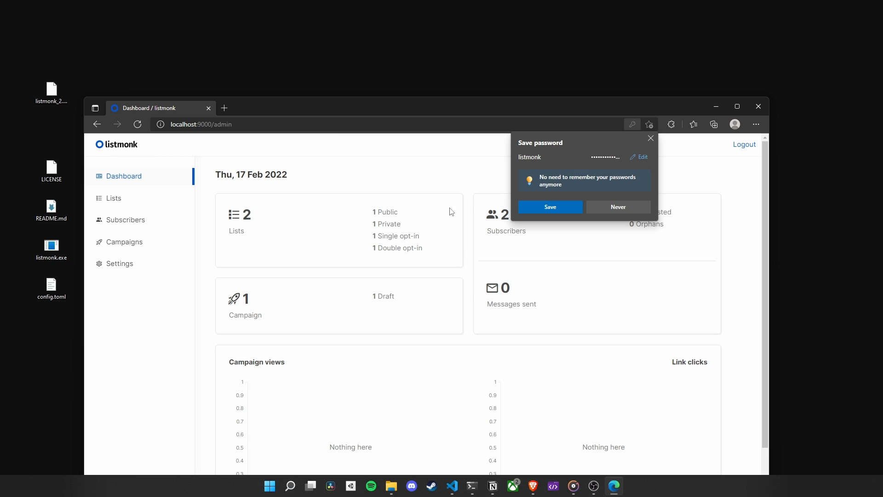
click(617, 205)
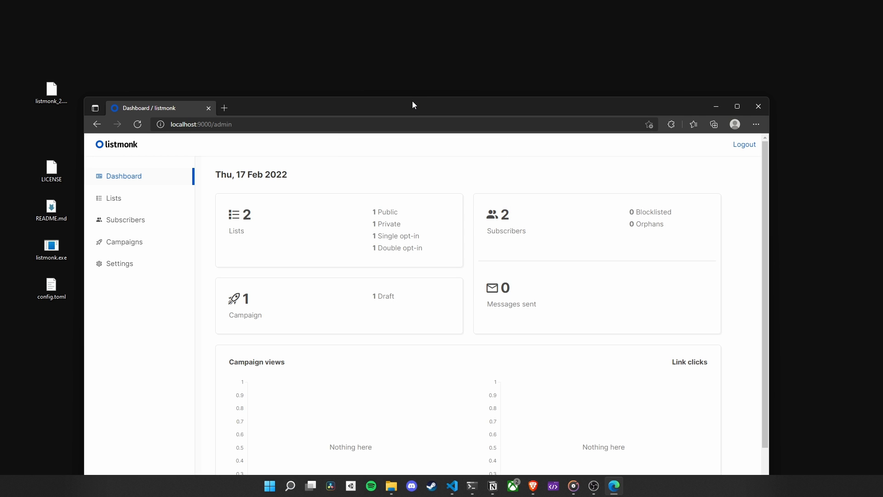
- Maximize the browser window and open the SMTP section of the listmonk settings
drag(412, 101, 420, 3)
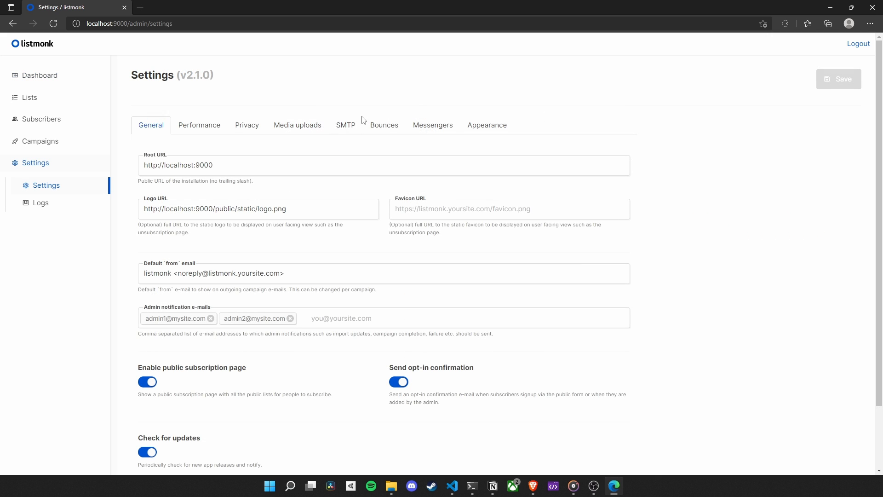
click(343, 128)
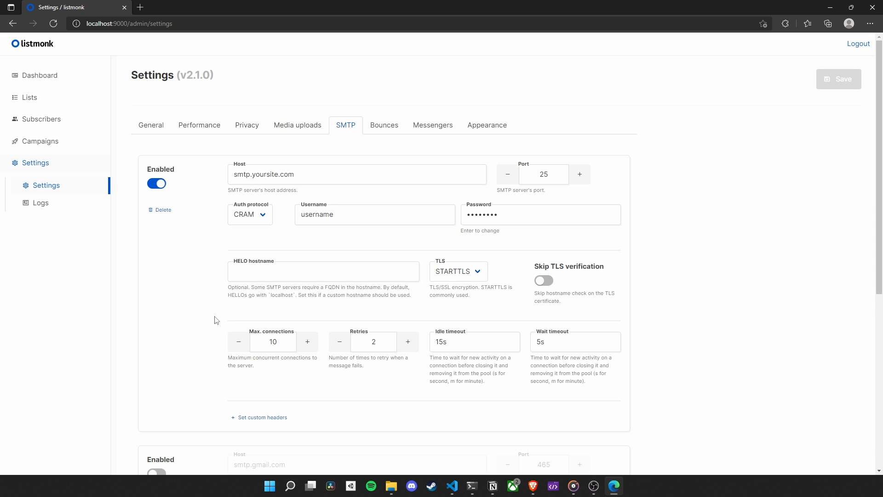
- Try enabling the smtp.gmail.com server instead of smtp.yoursite.com, look through its fields, and switch both servers back
click(156, 183)
scroll(188, 274, down, 4)
click(161, 278)
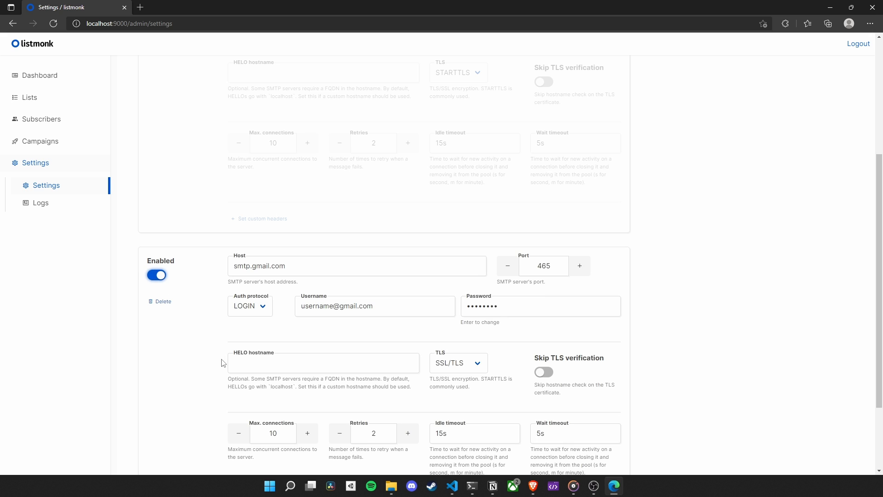
scroll(221, 364, down, 2)
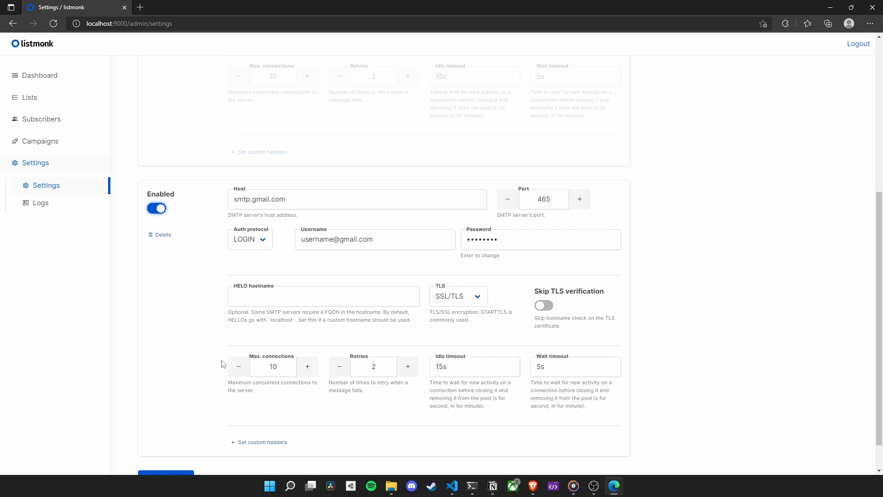
scroll(221, 364, up, 2)
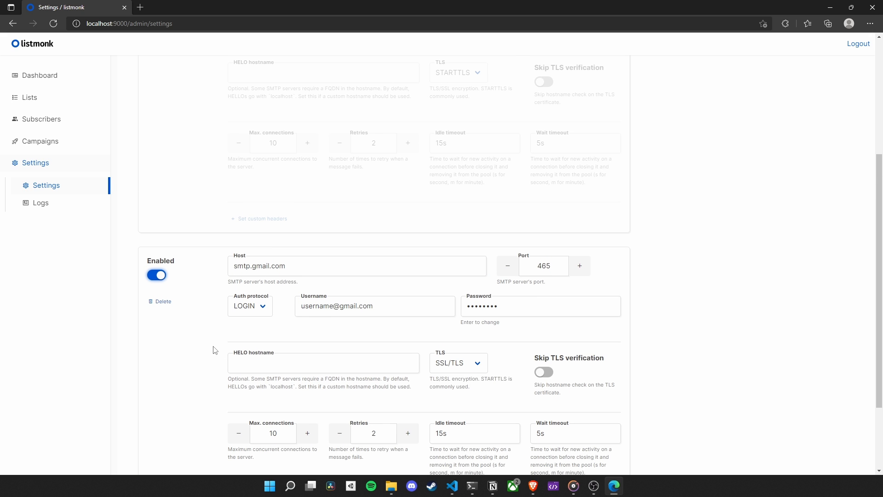
click(160, 277)
scroll(177, 289, up, 6)
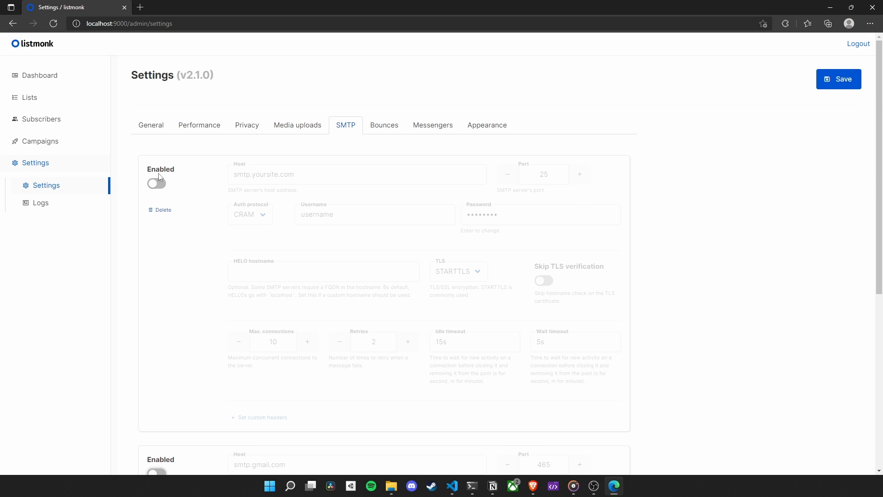
click(157, 183)
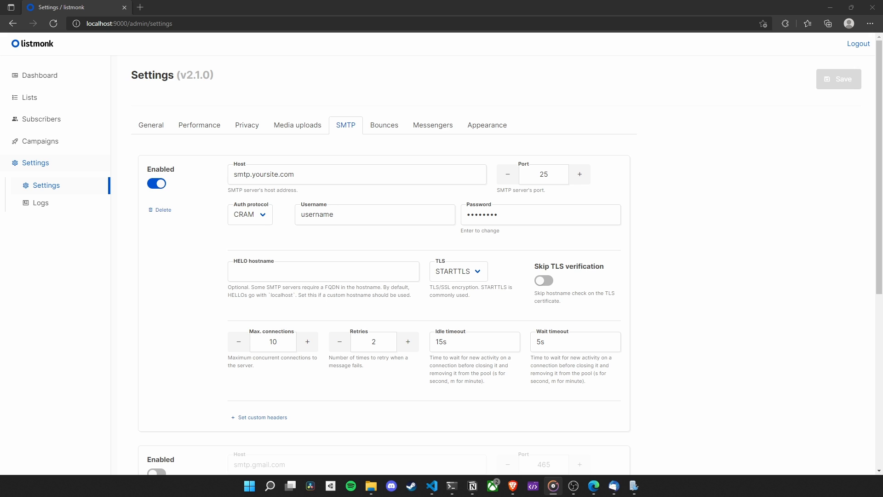
- Minimize the browser and view the two mail accounts under the mrg.com domain in hMailServer Administrator
click(830, 7)
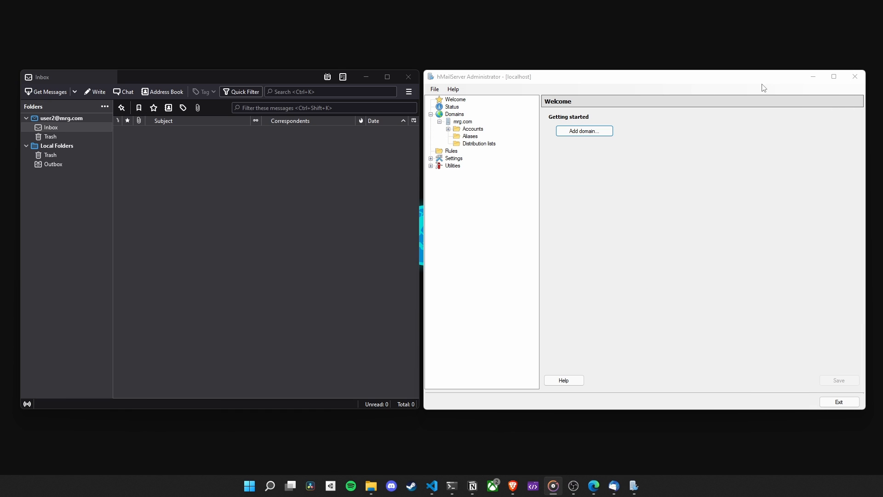
click(545, 76)
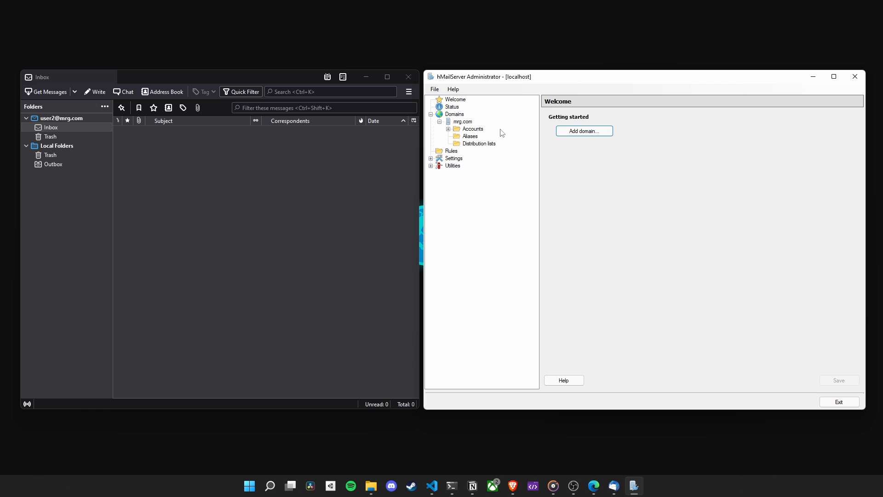
click(448, 129)
click(481, 137)
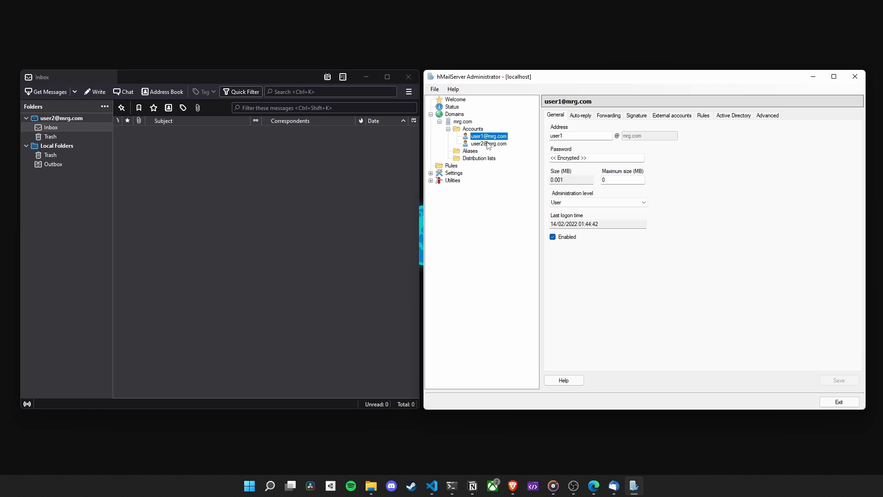
click(483, 144)
- Switch to the mail client and view the inbox of the second mrg.com account
click(282, 171)
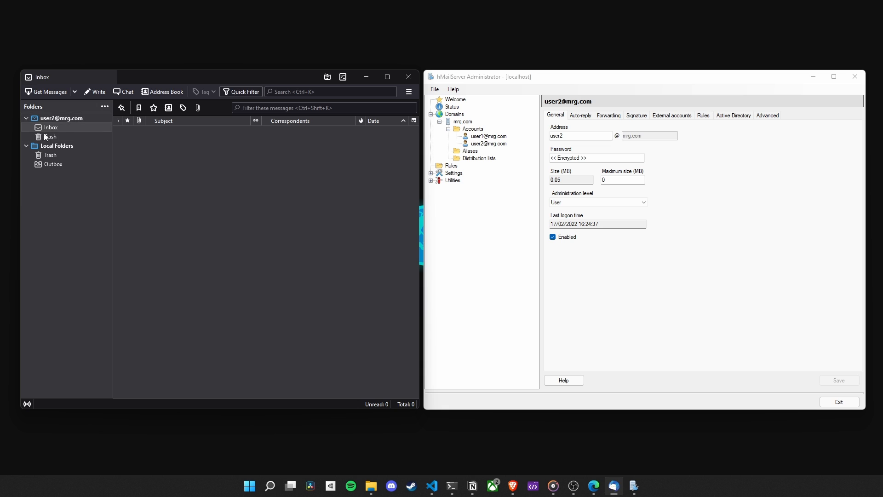
click(76, 119)
click(63, 127)
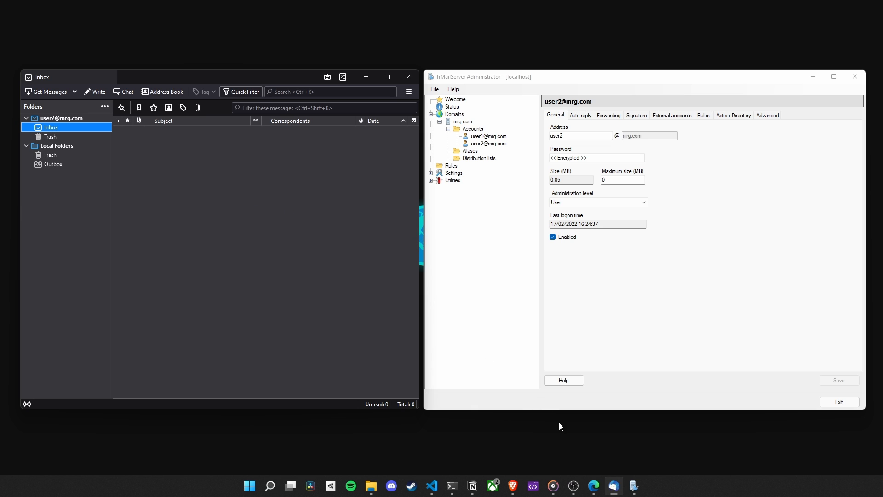
- In listmonk's first SMTP server, set the host to localhost, auth protocol to None and TLS to Off, and save the settings
click(593, 485)
drag(374, 174, 221, 174)
text(localhost)
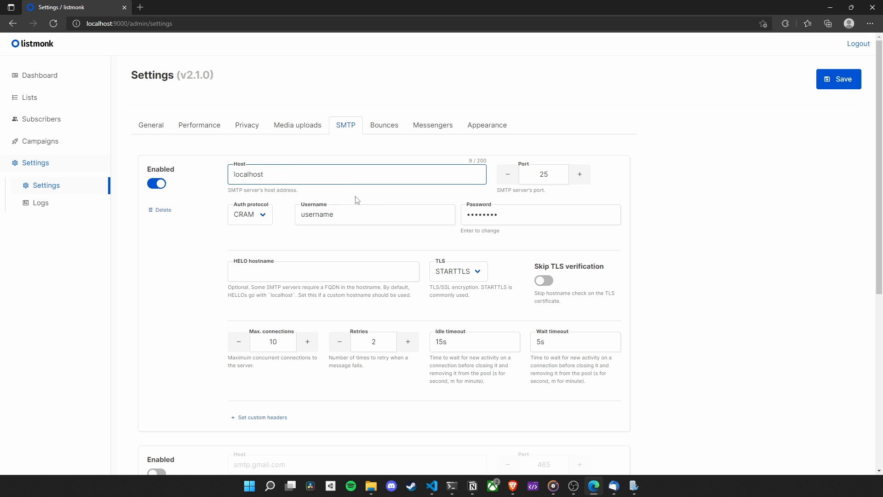
click(256, 220)
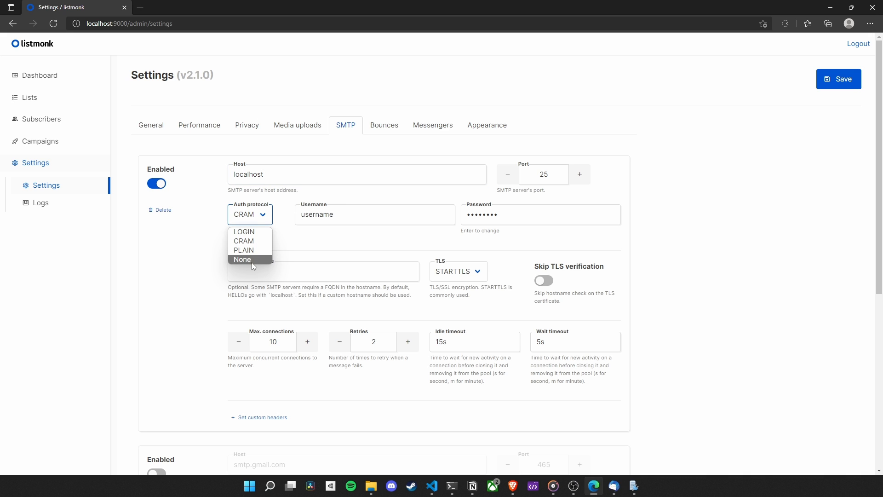
click(251, 261)
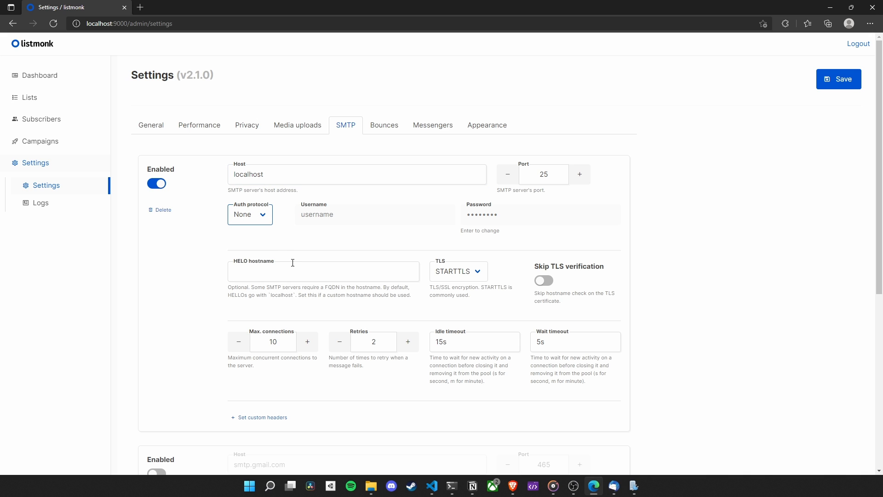
click(467, 272)
click(466, 288)
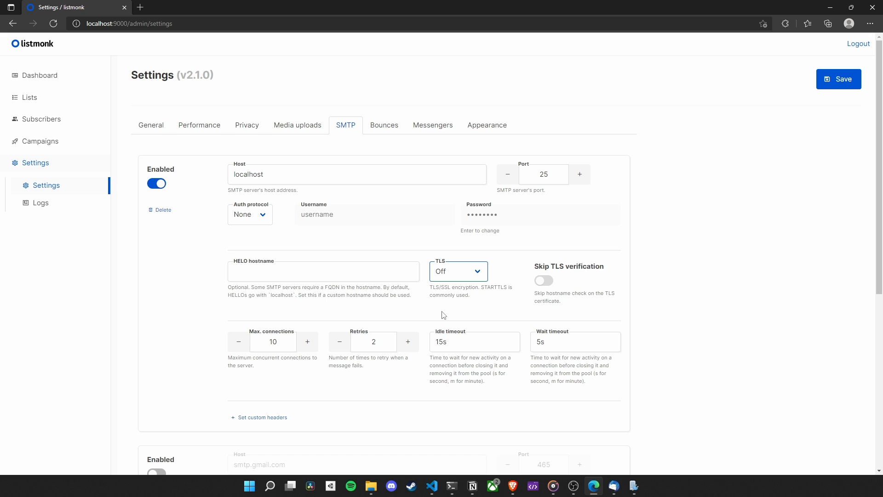
click(841, 92)
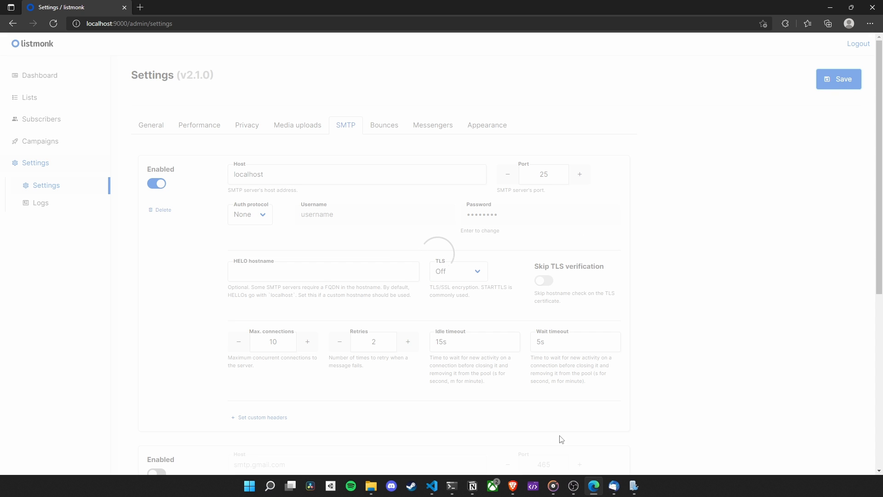
- Restart listmonk in the terminal by running ./listmonk, and reload its settings page in the browser
click(451, 492)
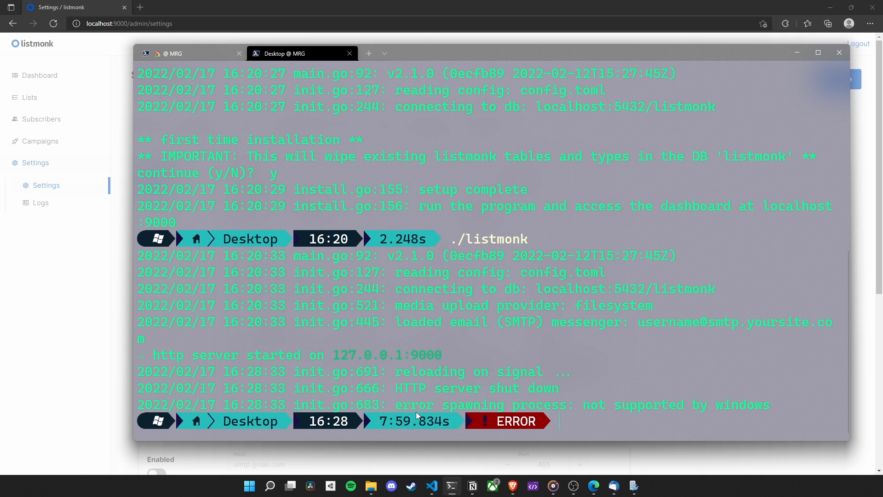
drag(399, 407, 764, 408)
click(745, 417)
text(./listmonk)
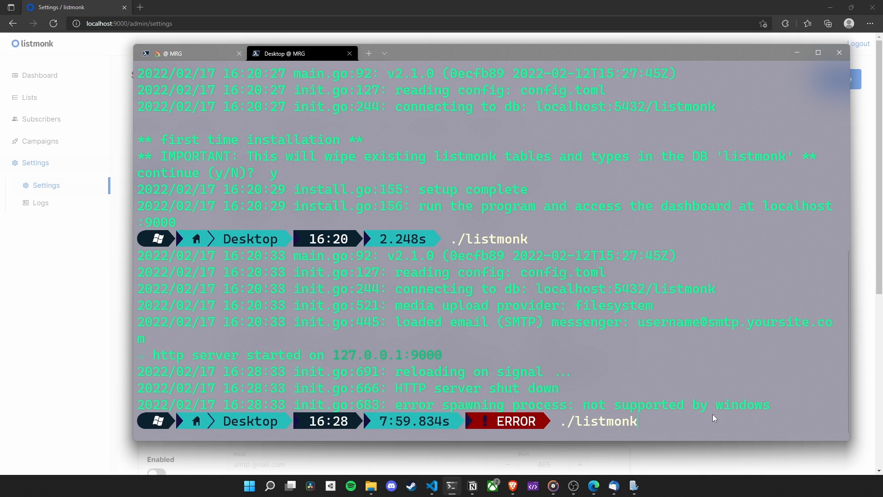
key(Return)
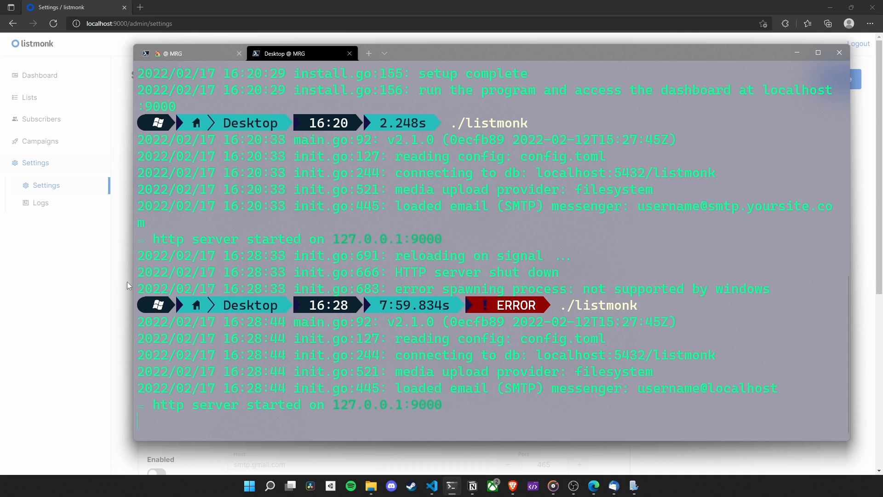
click(83, 262)
click(54, 24)
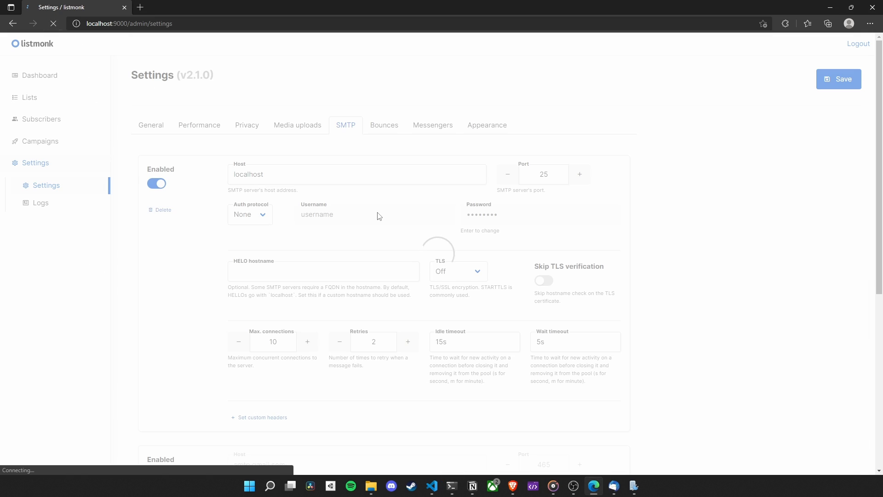
- Add a new subscriber named User 2 with the second mrg.com account's e-mail, choose a list to subscribe to, and save
click(62, 121)
click(70, 143)
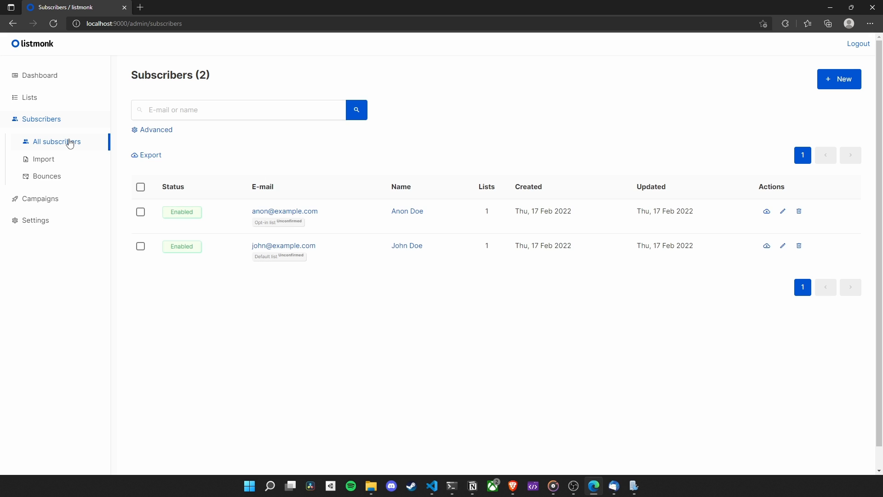
click(839, 78)
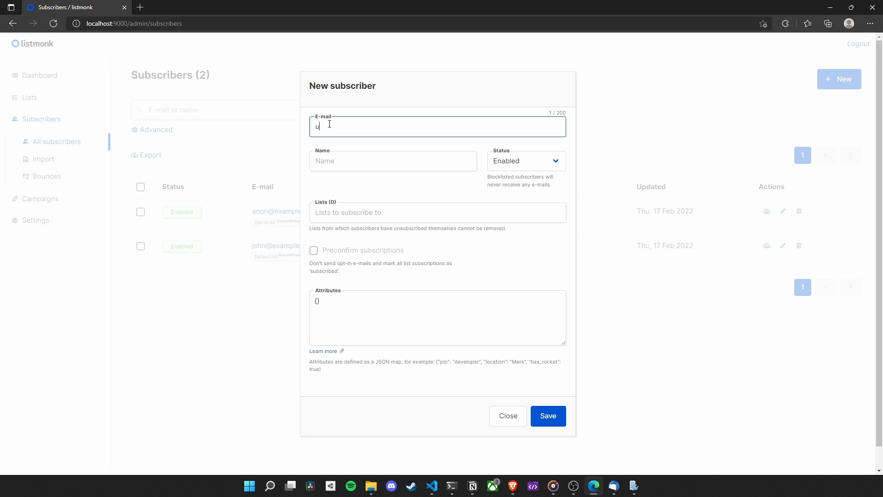
click(361, 161)
text(User 2)
click(400, 211)
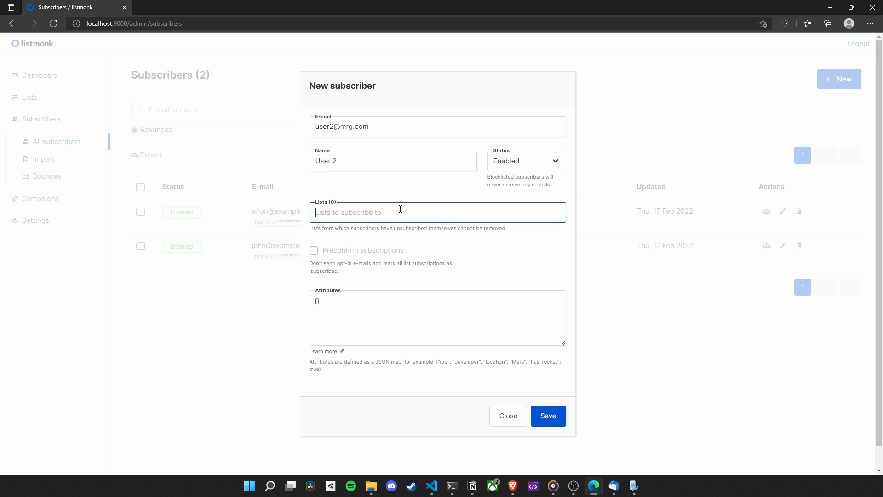
click(390, 196)
click(391, 200)
click(554, 423)
- Send a test message of Test campaign to the second mrg.com account's e-mail, and check that account's inbox in the mail client
click(51, 199)
click(73, 167)
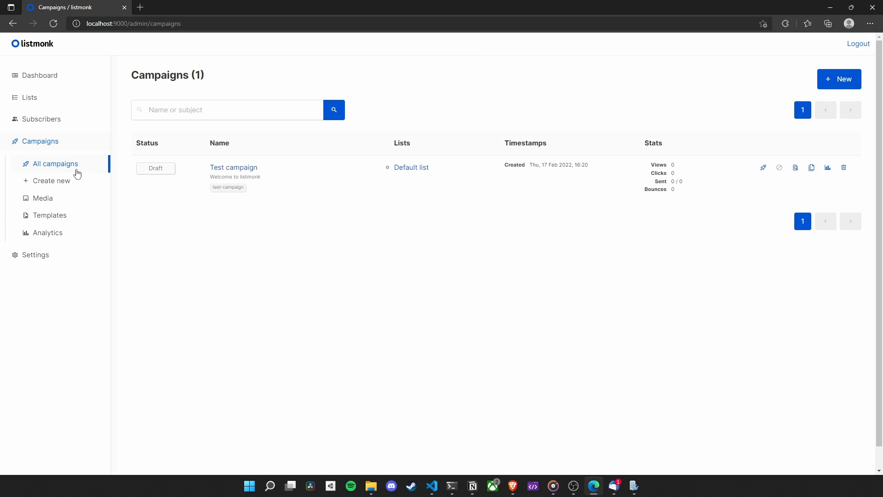
click(234, 168)
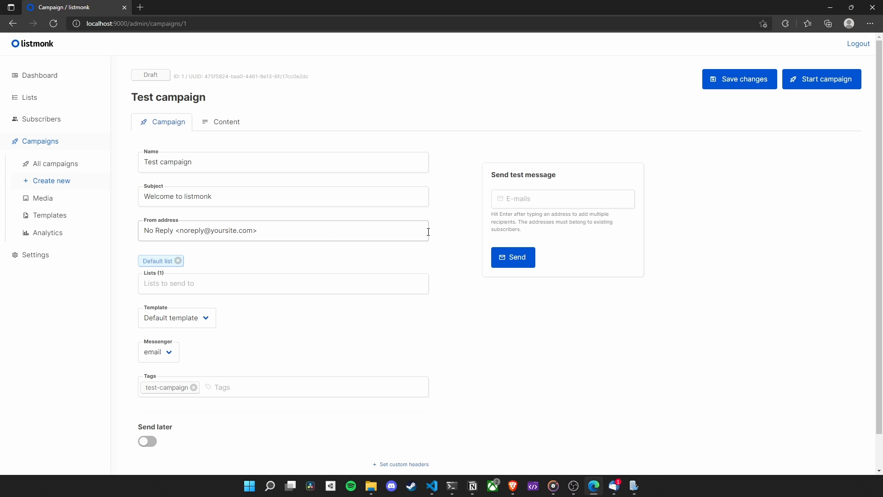
click(532, 202)
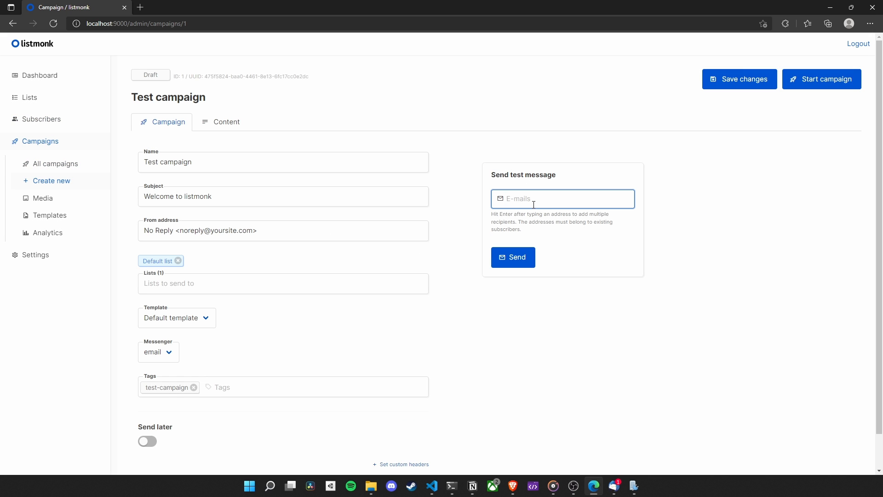
click(526, 259)
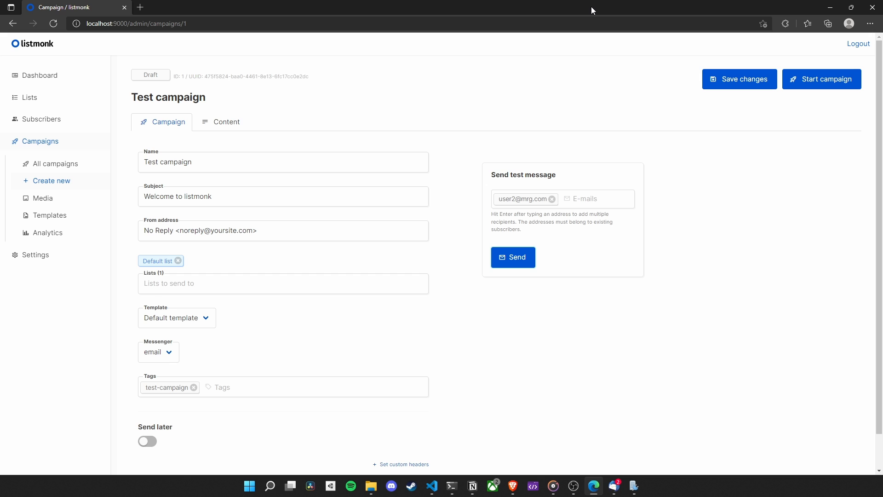
drag(592, 7, 689, 58)
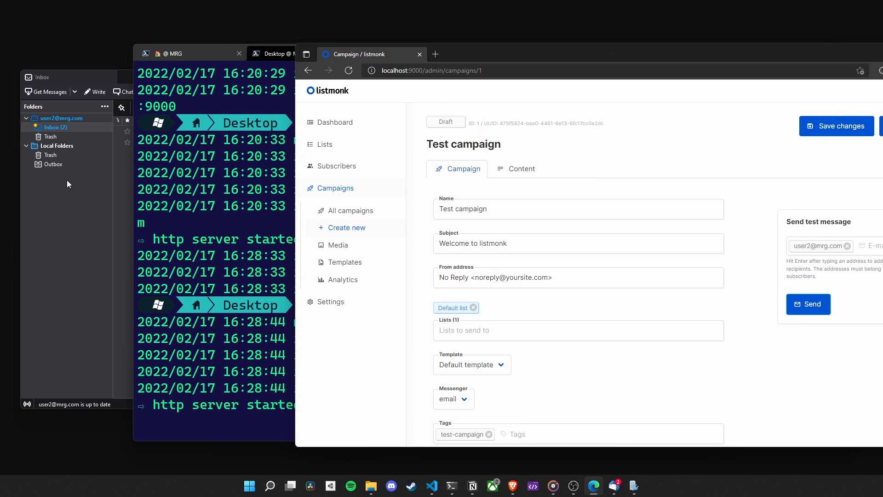
click(82, 192)
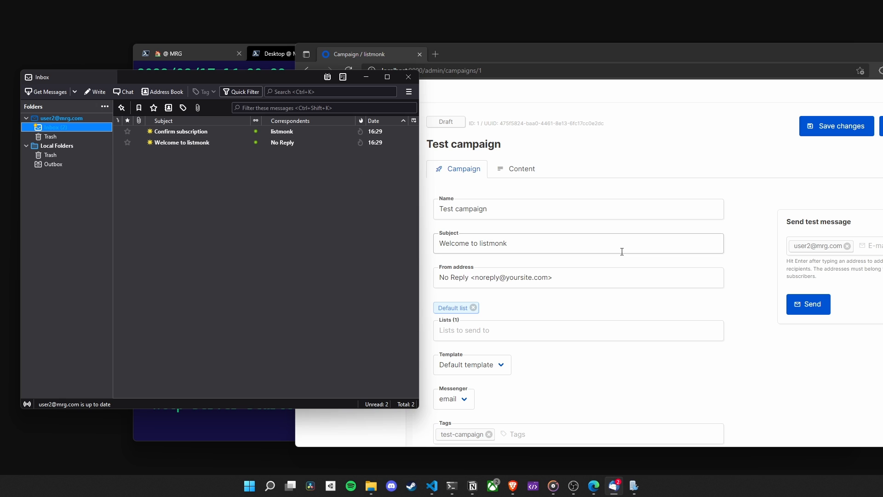
- Change Test campaign's from address to User1 with the first mrg.com account's e-mail, resend the test message, and check the inbox
click(468, 278)
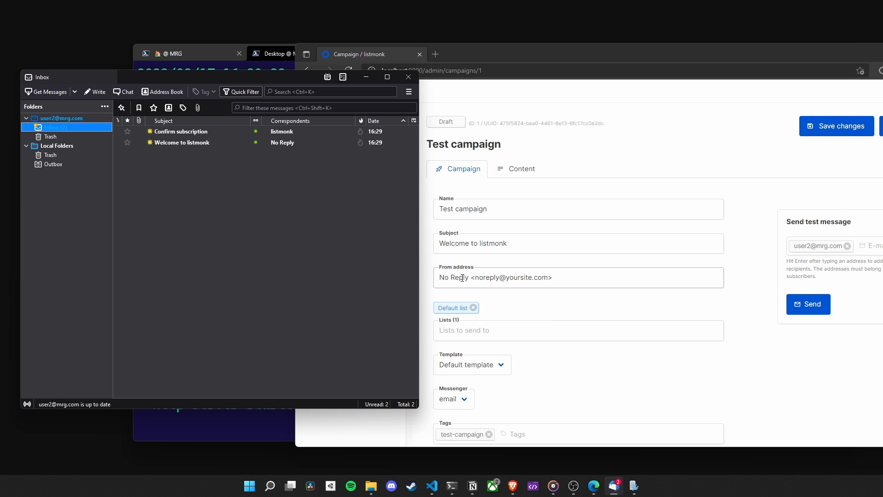
drag(469, 278, 424, 286)
text(User1)
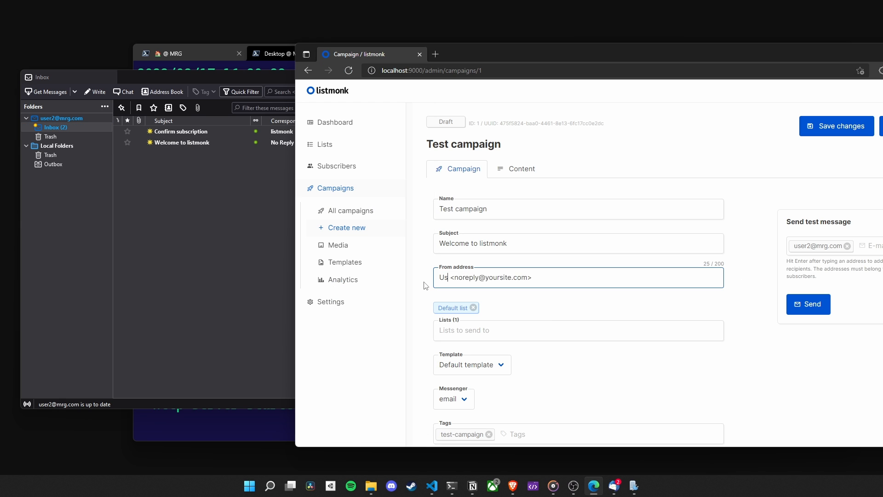
key(ctrl+Delete)
text(user1)
key(Right)
key(Delete)
key(Delete)
key(Delete)
key(Delete)
key(Delete)
key(Delete)
key(Delete)
key(Delete)
text(mrg)
click(809, 304)
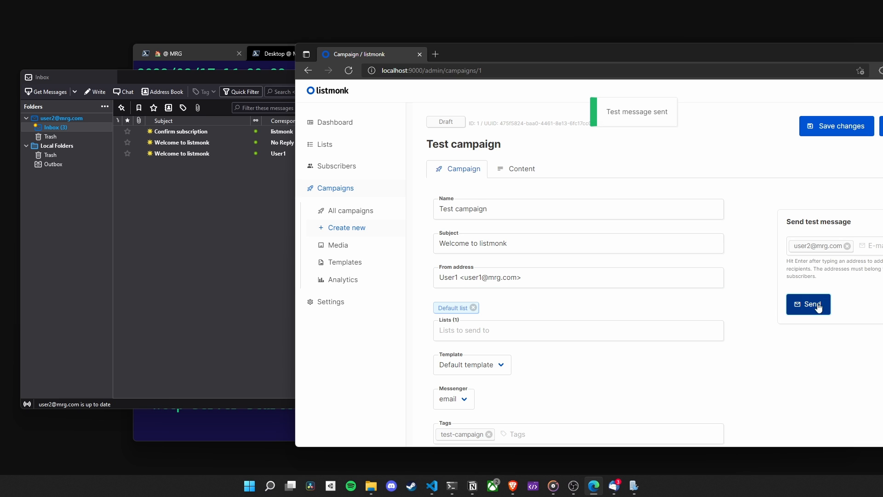
click(267, 189)
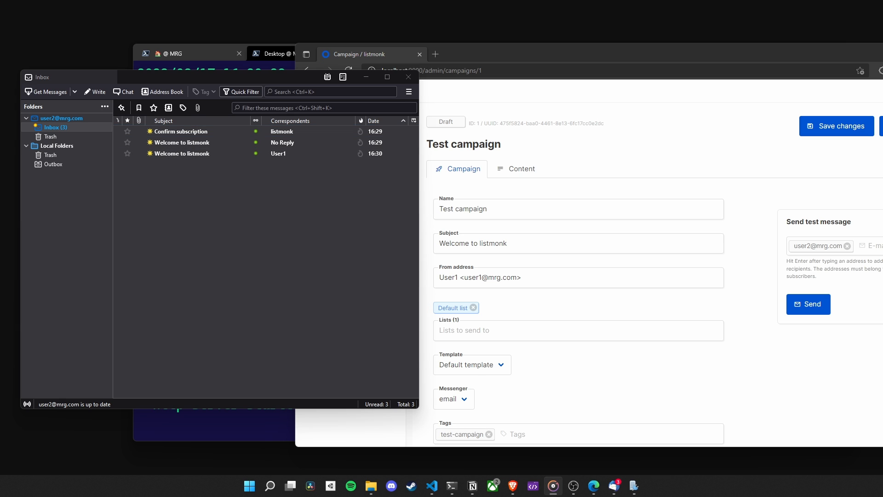
- In listmonk's general settings, set the default 'from' email to User 1 with the first mrg.com account's address and save
click(481, 308)
click(346, 302)
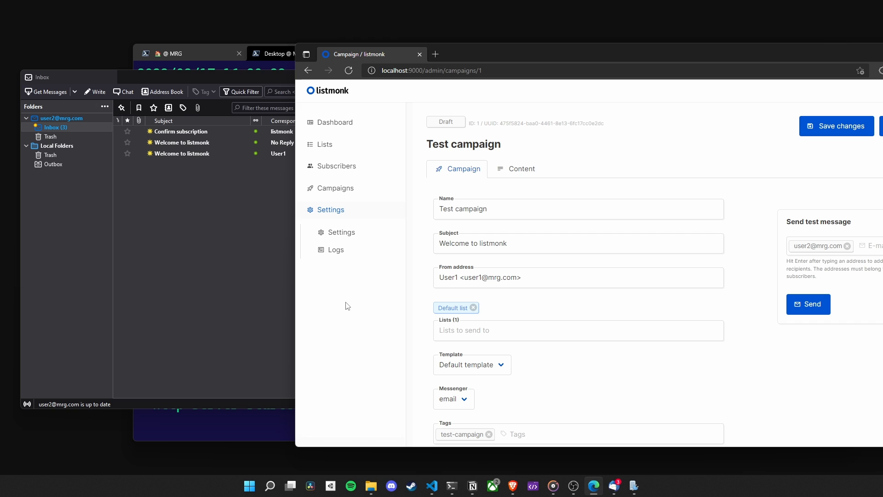
click(354, 235)
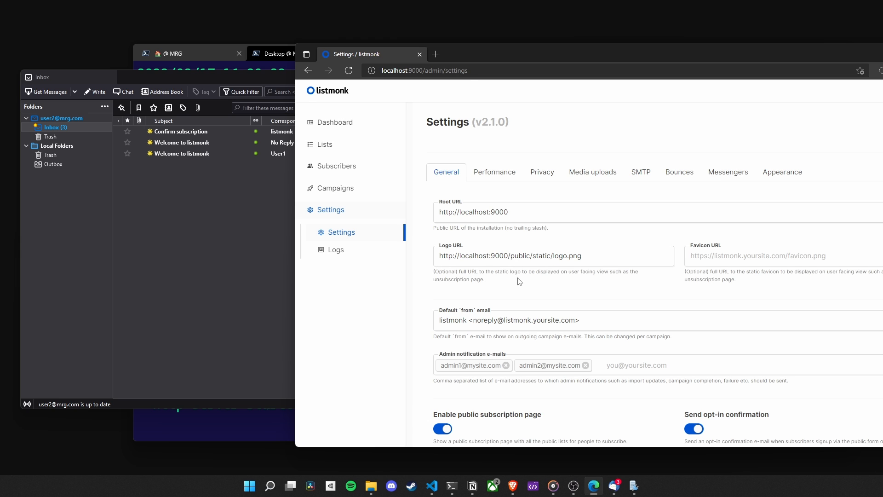
double_click(445, 320)
text(User 1)
key(Right)
key(Delete)
key(Delete)
key(Delete)
key(Delete)
key(Delete)
key(Delete)
key(Delete)
text(user1)
key(Right)
key(Delete)
key(Delete)
key(Delete)
key(Delete)
key(Delete)
key(Delete)
key(Delete)
key(Delete)
key(Delete)
key(Delete)
key(Delete)
key(Delete)
key(Delete)
key(Delete)
key(Delete)
key(Delete)
key(Delete)
text(mrg)
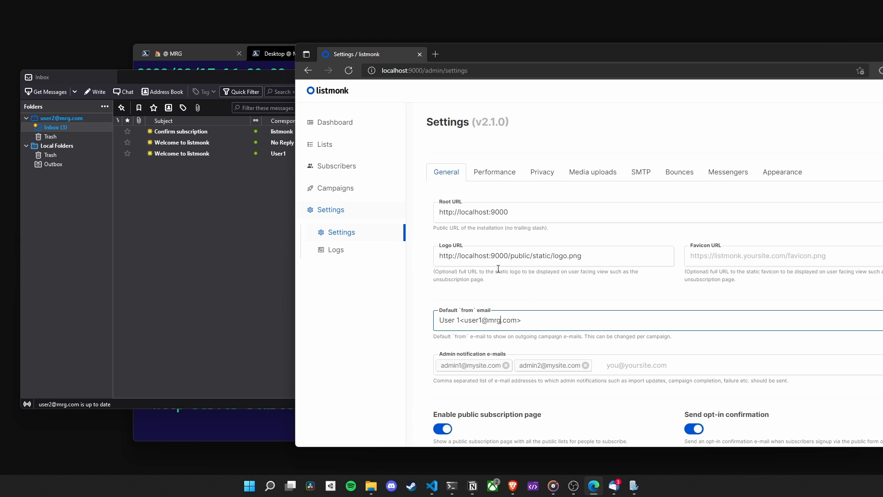
drag(529, 53, 335, 58)
click(742, 130)
- Restart listmonk in the terminal and open a new campaign to check its default from address
click(799, 386)
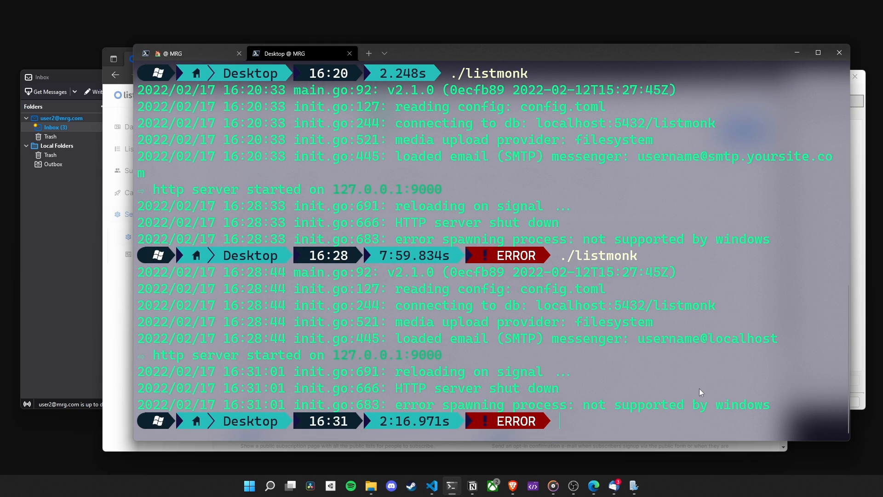
click(119, 216)
click(156, 232)
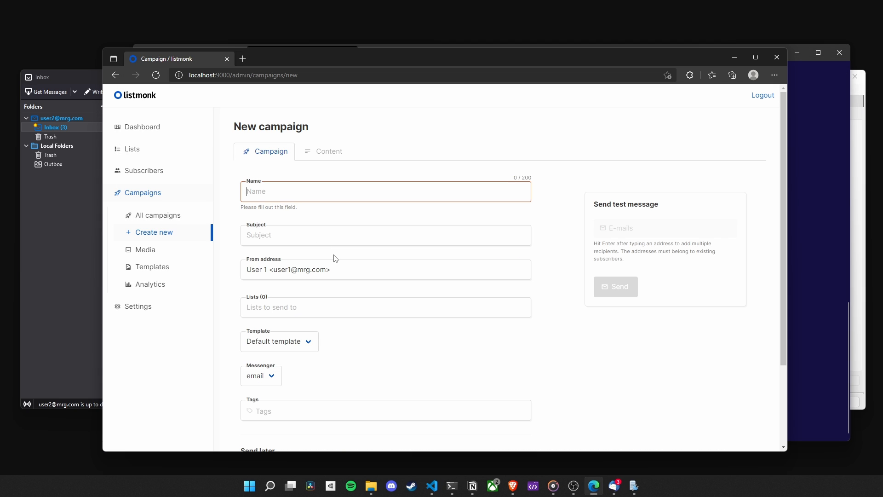
drag(337, 270, 228, 270)
click(338, 292)
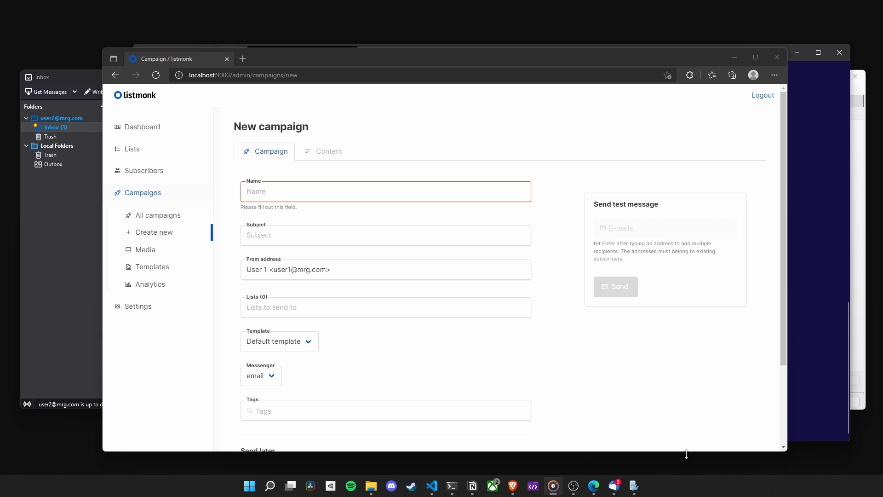
- Open the Forms page, view the public subscription page in a separate browser tab, and close that tab
click(154, 150)
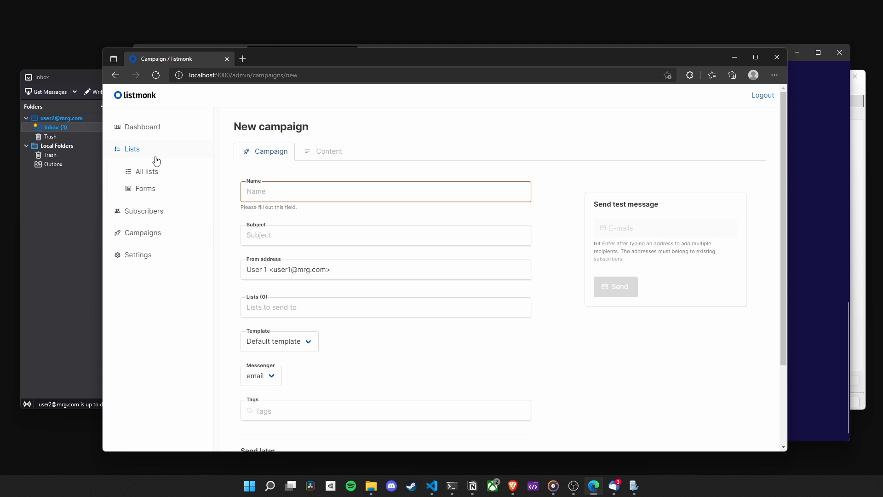
click(150, 189)
click(484, 287)
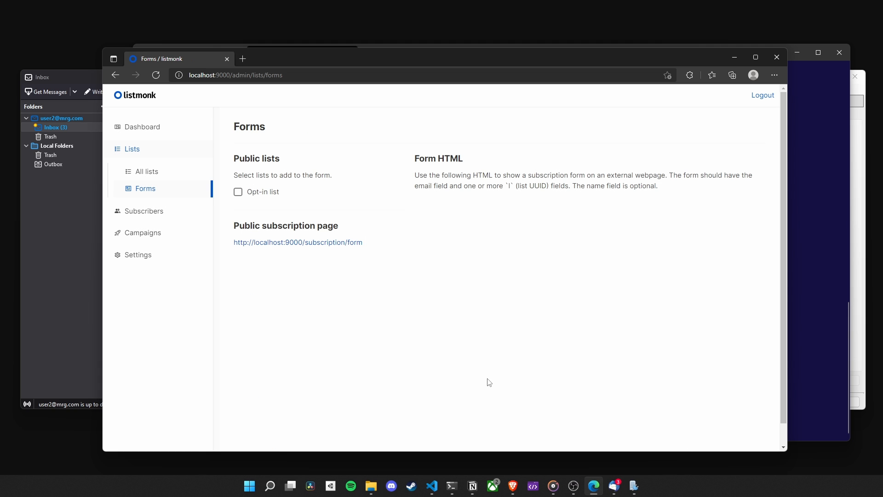
middle_click(306, 246)
click(286, 56)
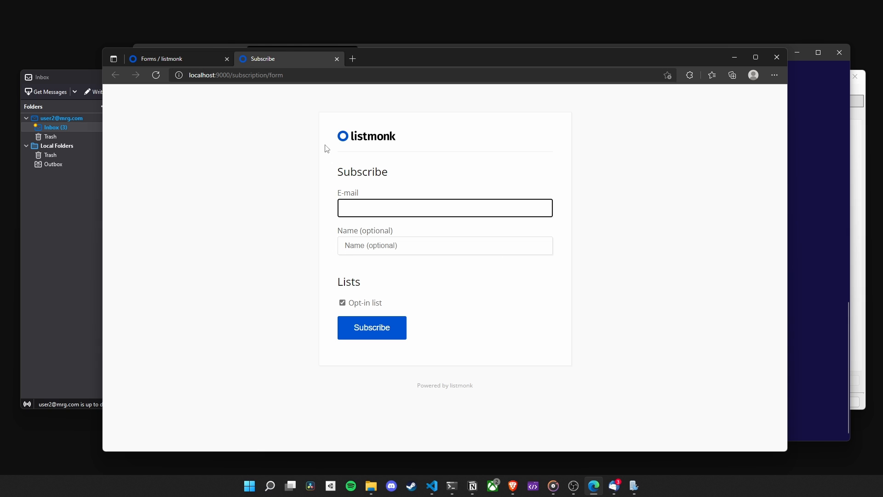
middle_click(308, 59)
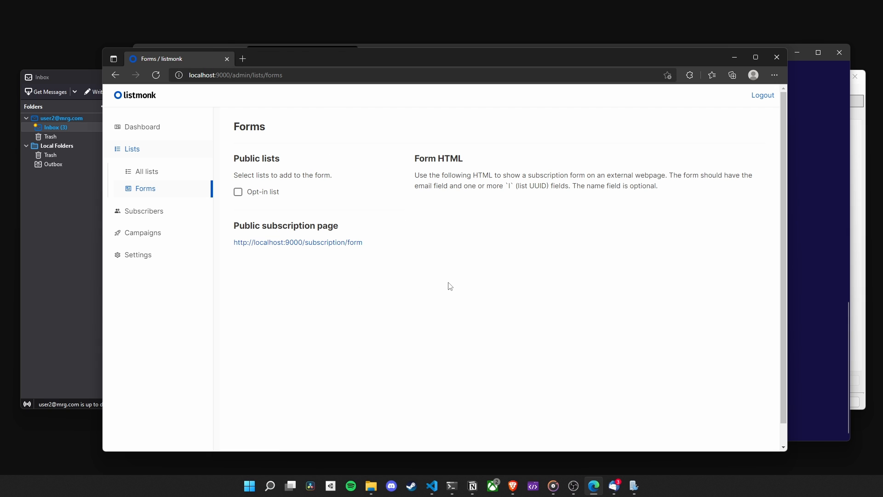
- Include the Opt-in list in the subscription form and examine the generated form HTML
click(261, 197)
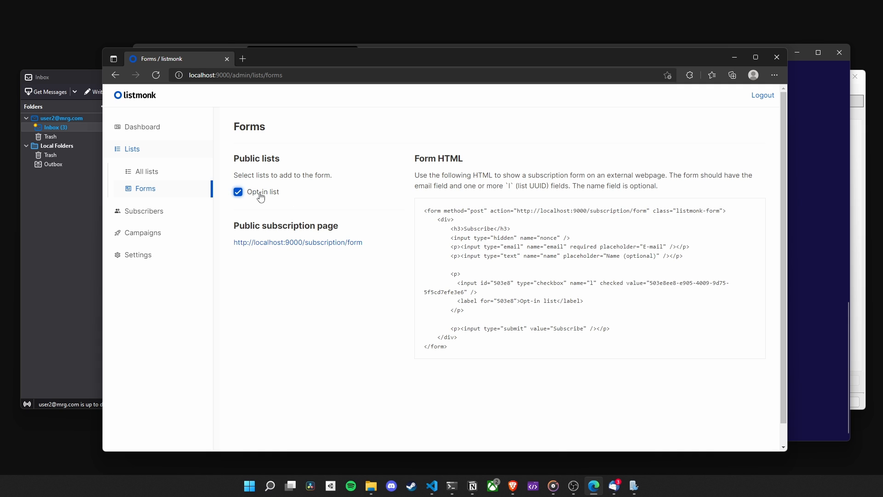
drag(470, 348, 418, 203)
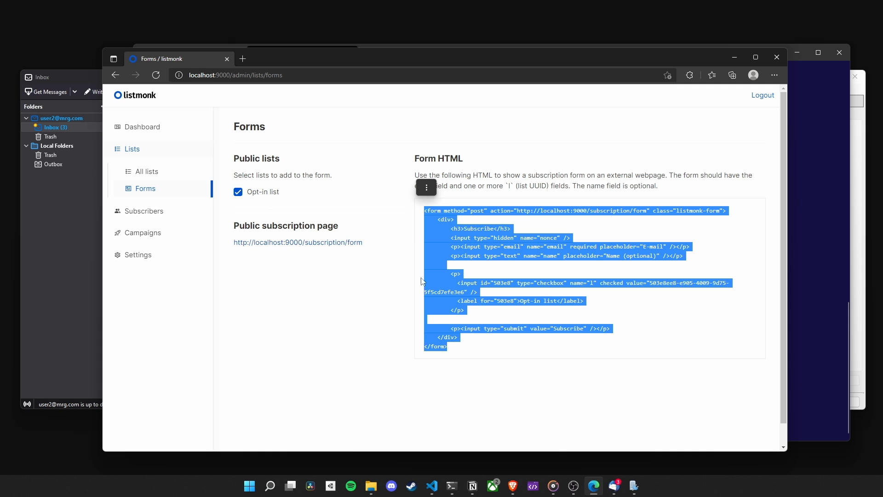
click(404, 329)
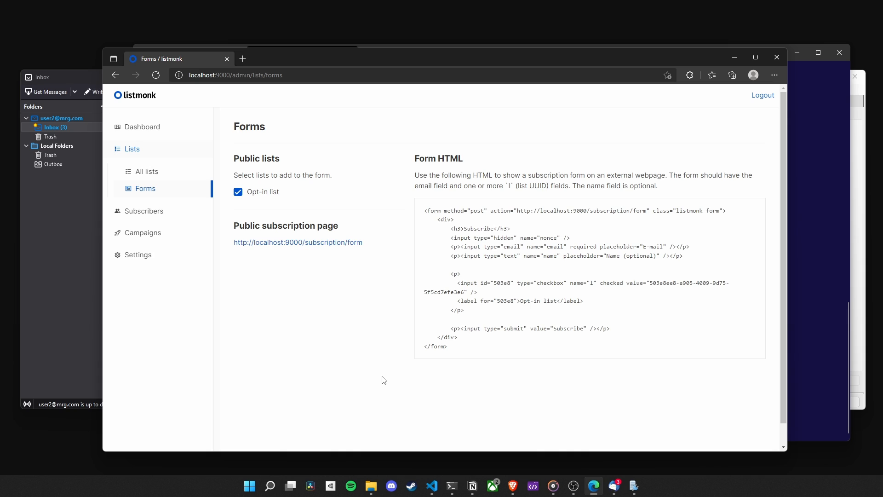